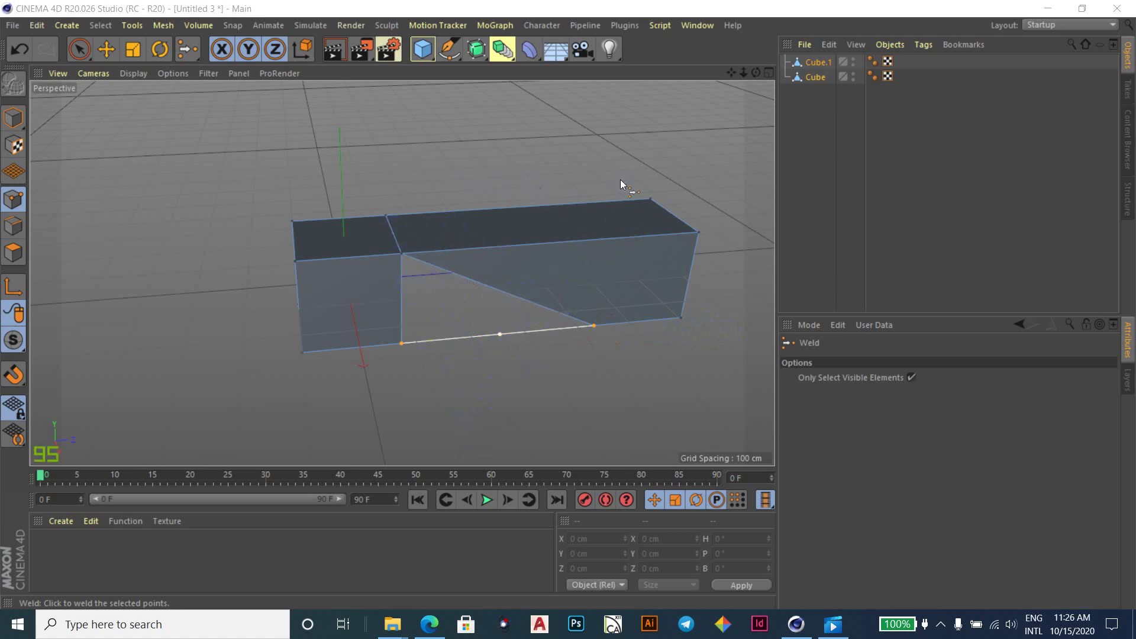
Select Cube and Cube.1 together in the Object Manager.
{"action": "left_click", "coordinate": [391, 226]}
{"action": "left_click", "coordinate": [826, 62]}
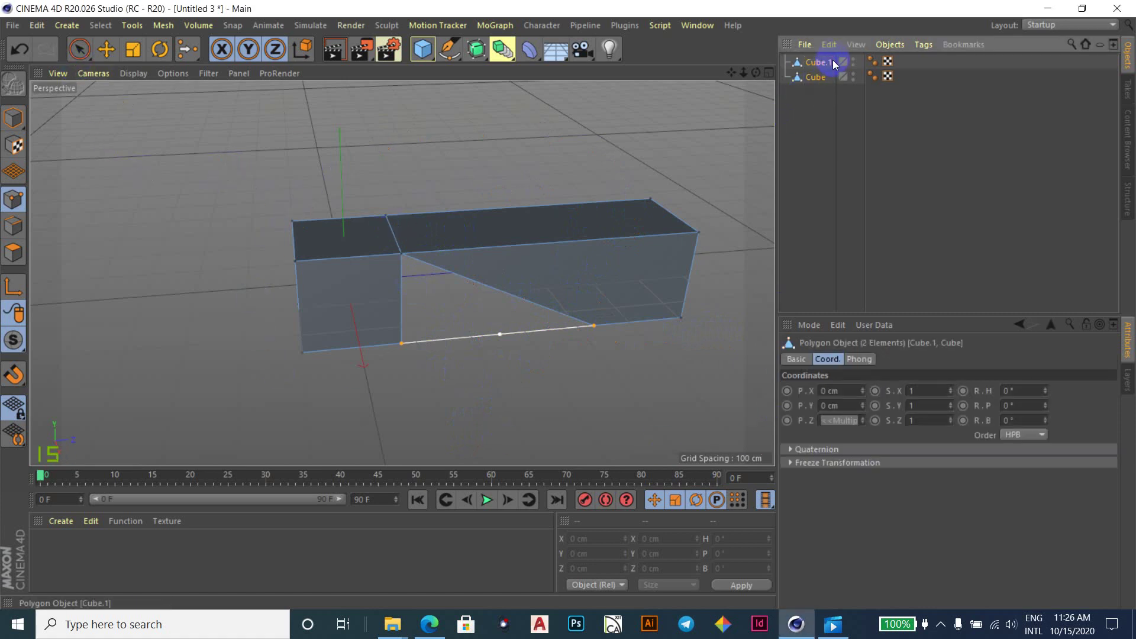
Delete both cubes and switch the viewport to a single maximized Top view.
{"action": "key", "text": "Delete"}
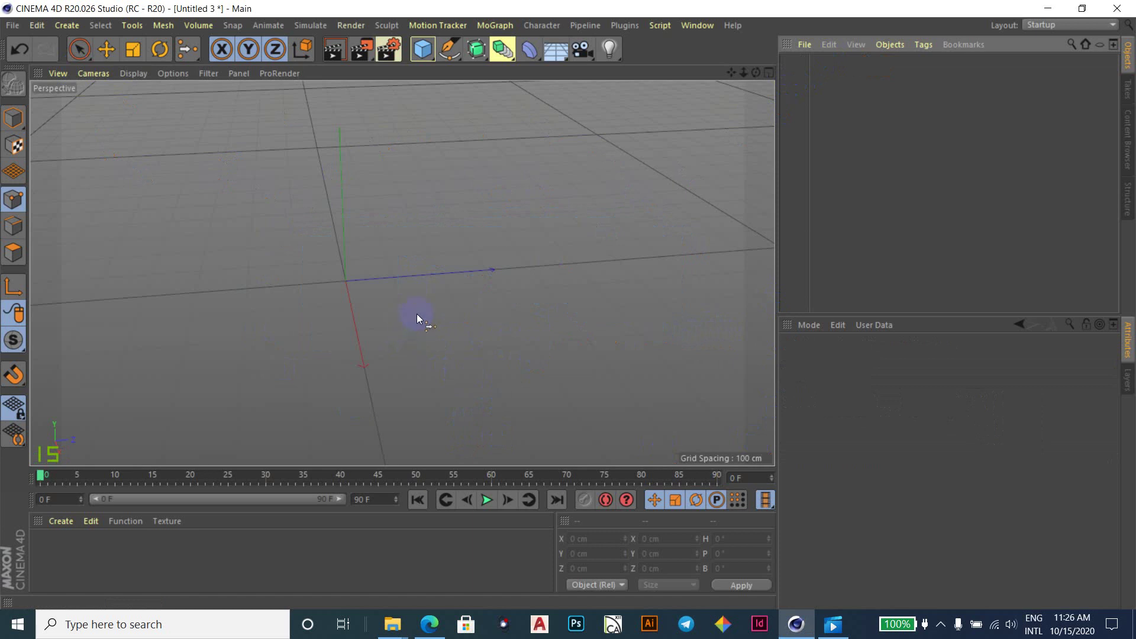
{"action": "key", "text": "e"}
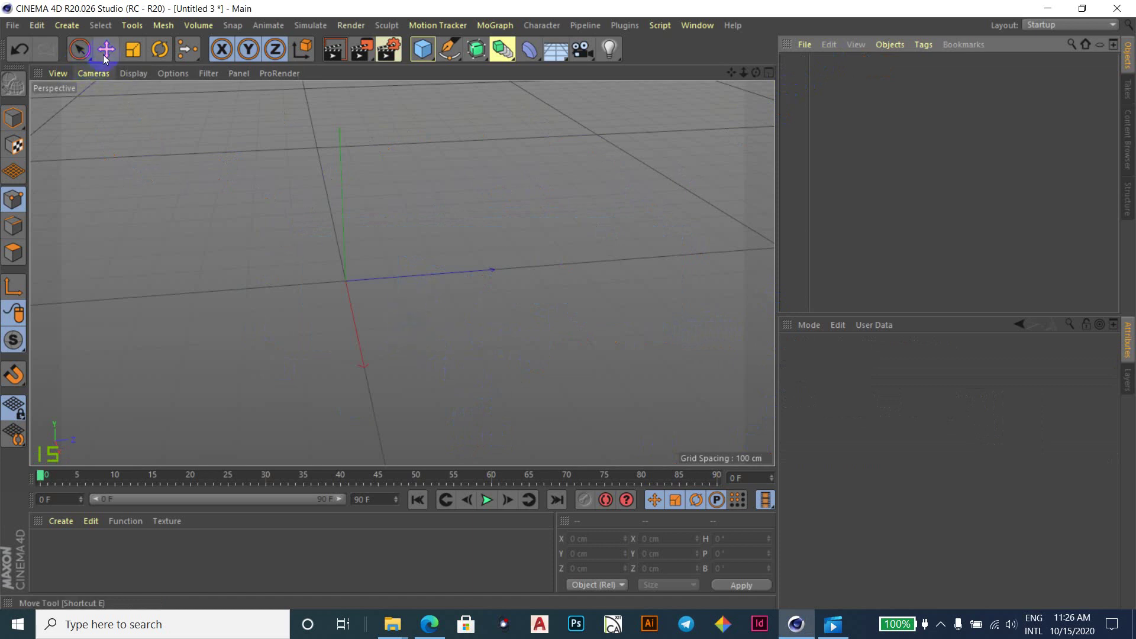
{"action": "middle_click", "coordinate": [415, 306]}
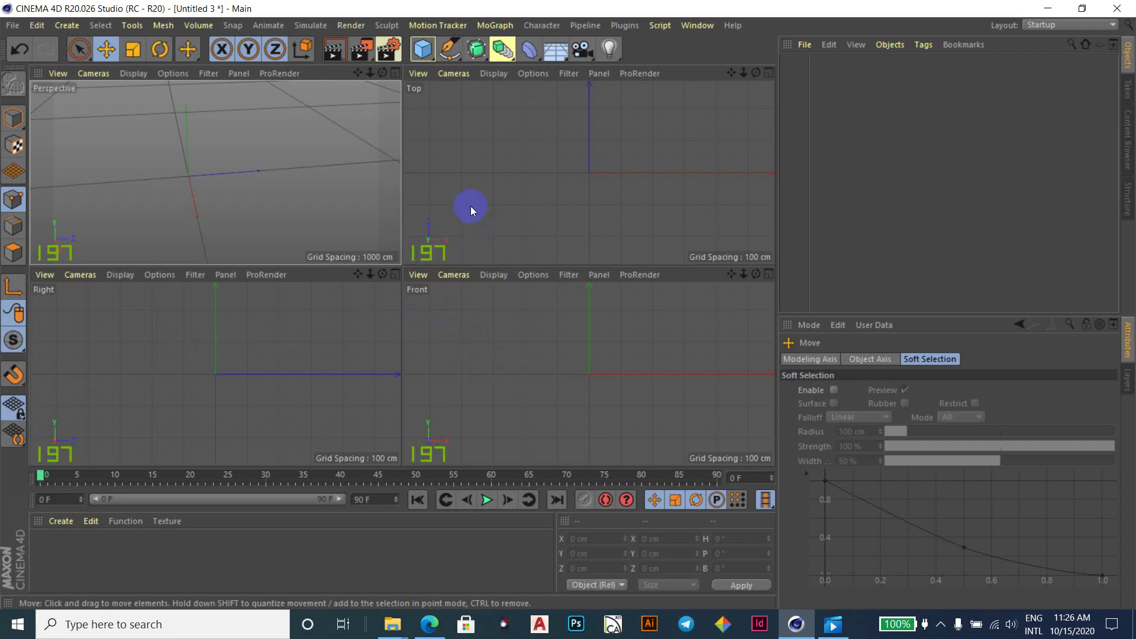
{"action": "middle_click", "coordinate": [514, 194]}
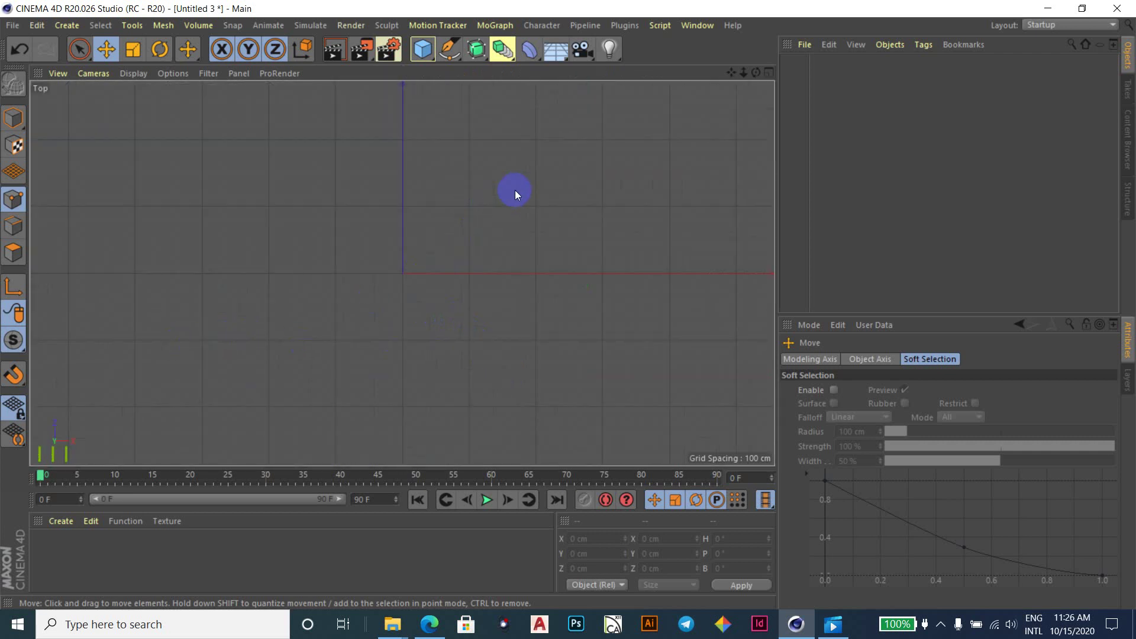
Try a Sketch spline stroke, undo it, and activate the Pen tool in Bezier mode.
{"action": "left_click", "coordinate": [432, 56]}
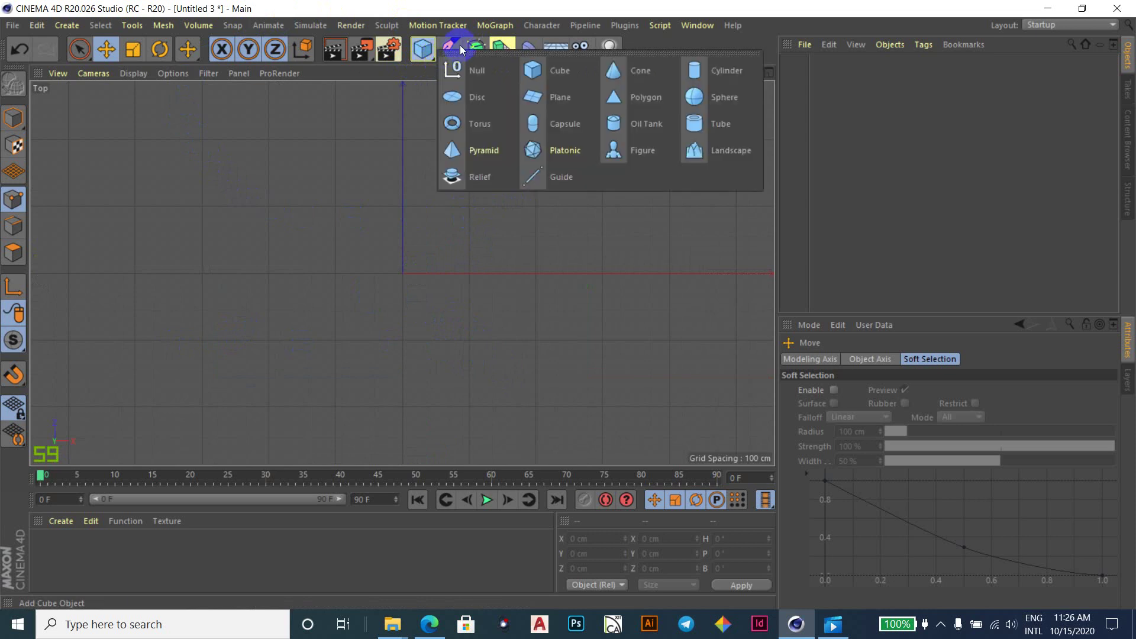
{"action": "left_click", "coordinate": [450, 57]}
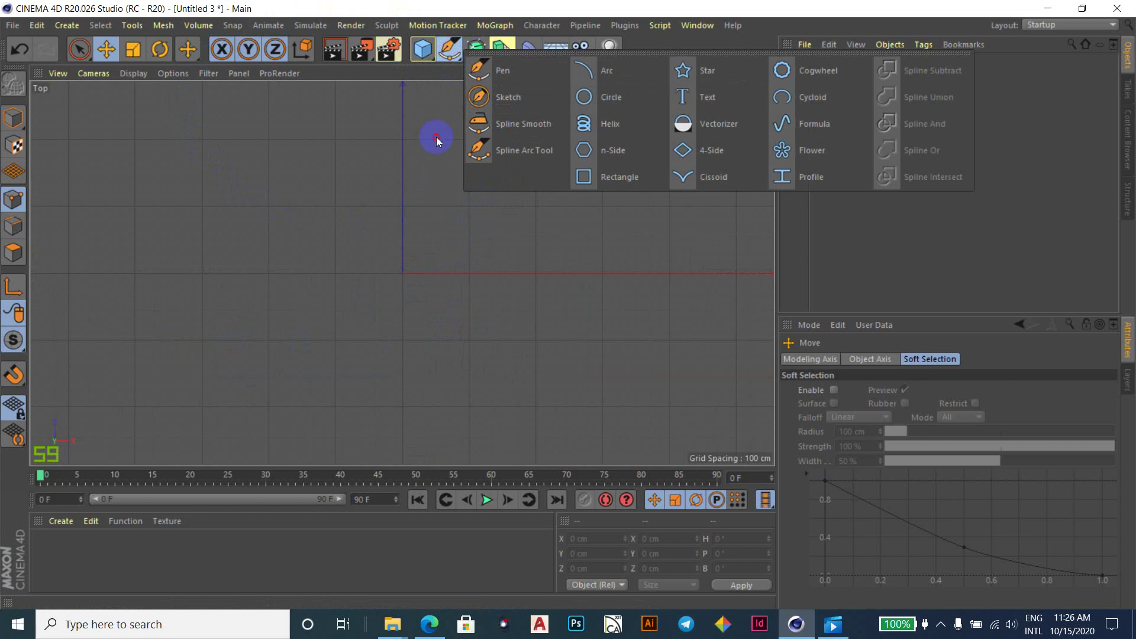
{"action": "left_click", "coordinate": [510, 97]}
{"action": "left_click_drag", "start_coordinate": [176, 423], "coordinate": [372, 257]}
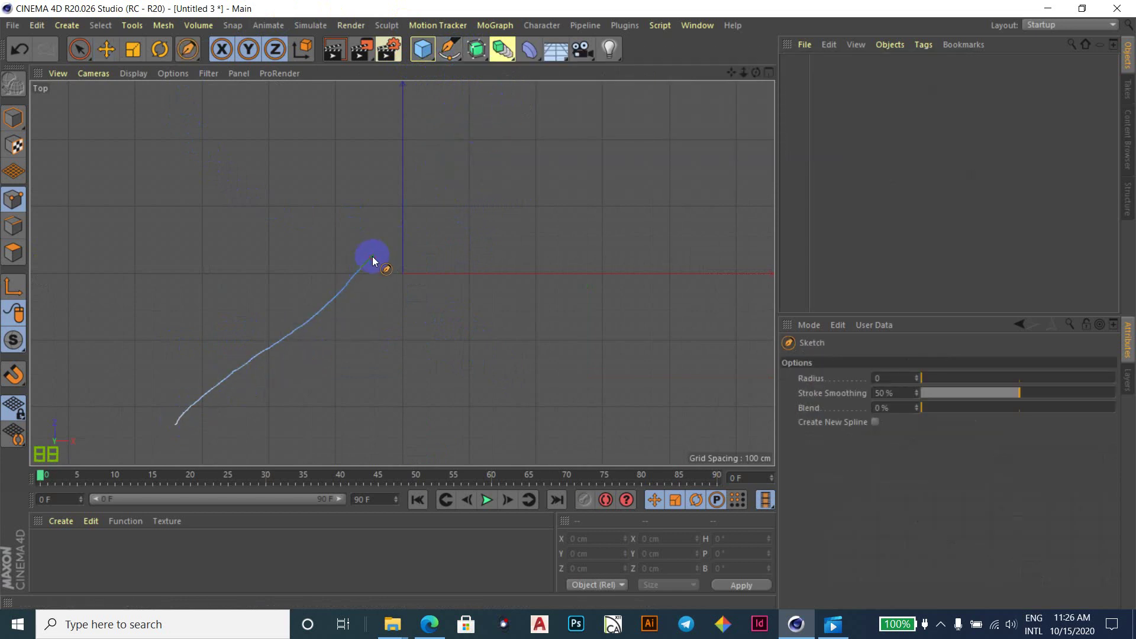
{"action": "key", "text": "ctrl+z"}
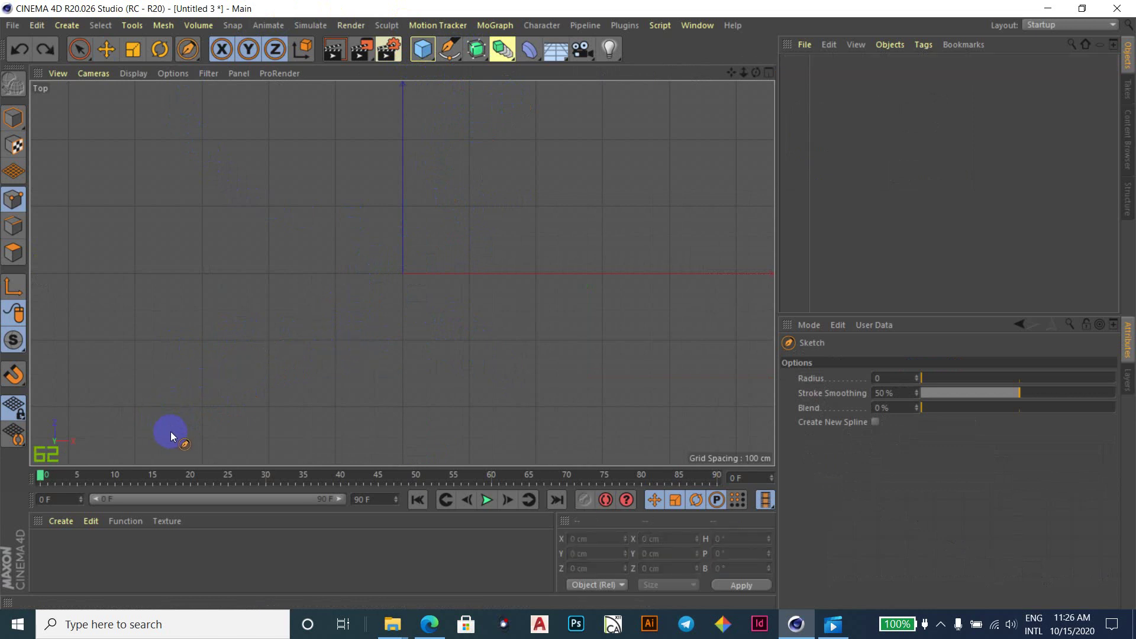
{"action": "left_click", "coordinate": [459, 60]}
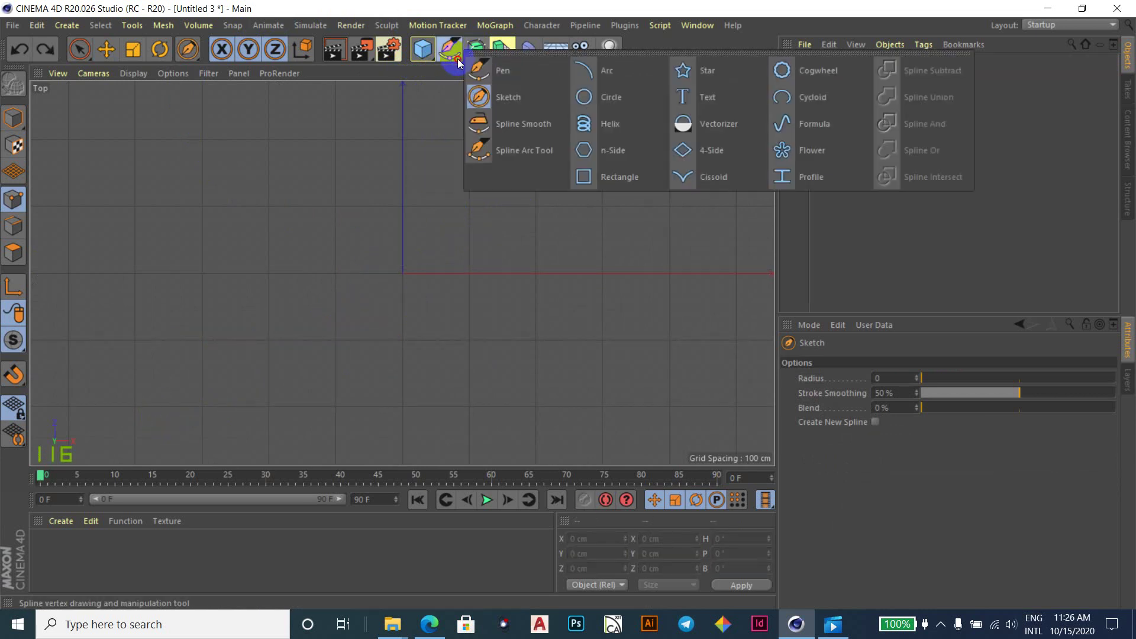
{"action": "left_click", "coordinate": [491, 70]}
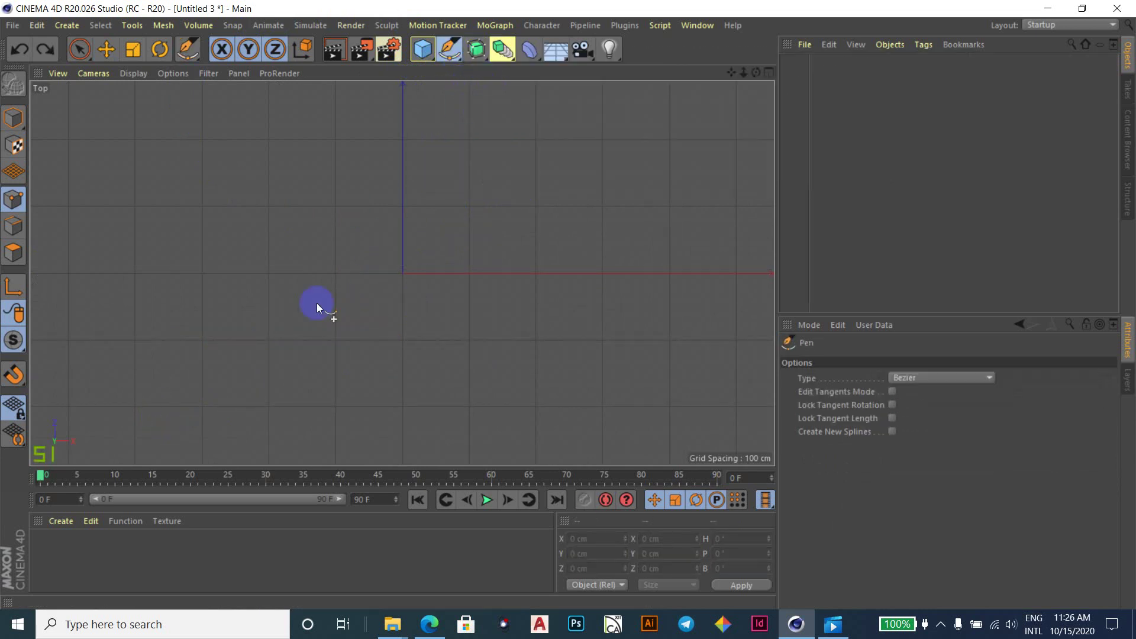
Pen-draw two straight segments, lower-left to origin and origin to upper-right, leaving a small gap.
{"action": "left_click", "coordinate": [198, 417]}
{"action": "left_click", "coordinate": [394, 283]}
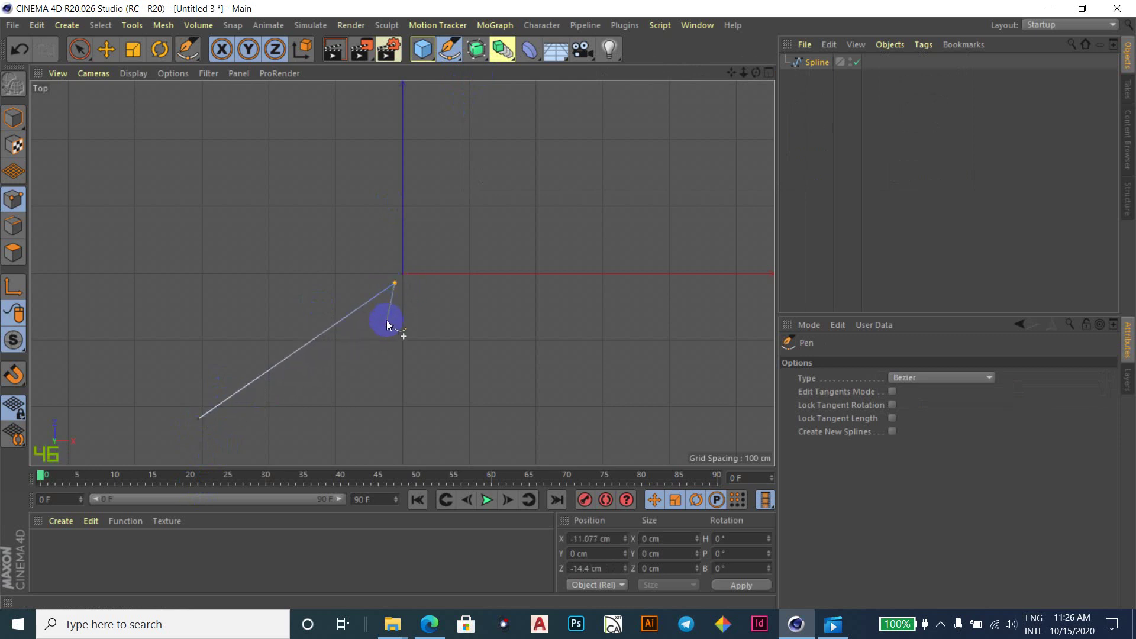
{"action": "key", "text": "Escape"}
{"action": "left_click", "coordinate": [636, 99]}
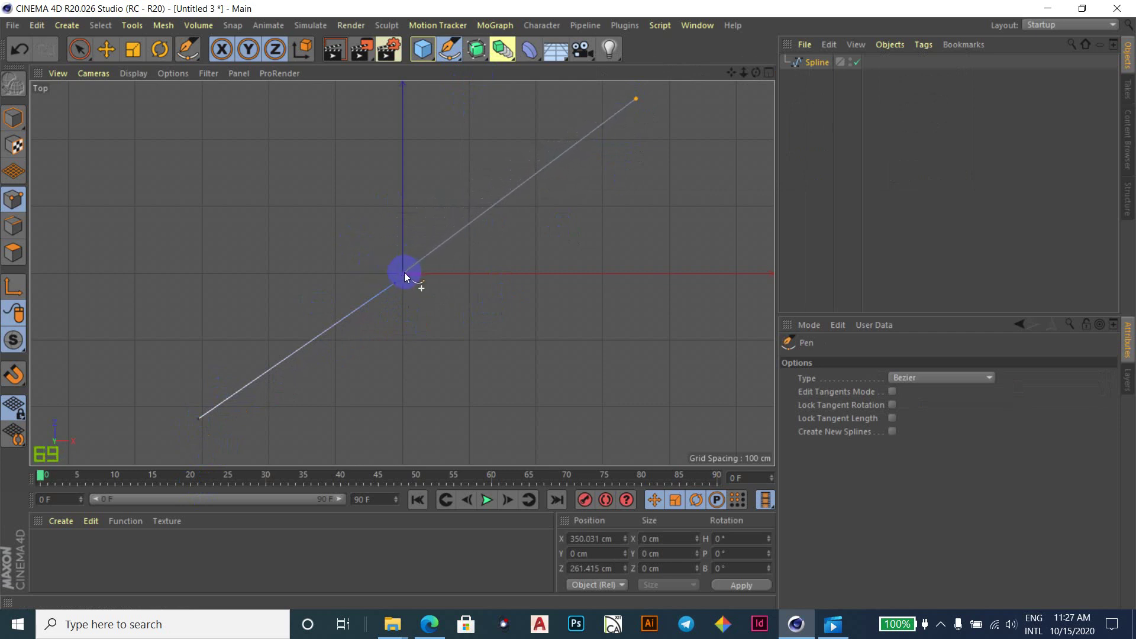
{"action": "left_click_drag", "start_coordinate": [405, 274], "coordinate": [380, 255]}
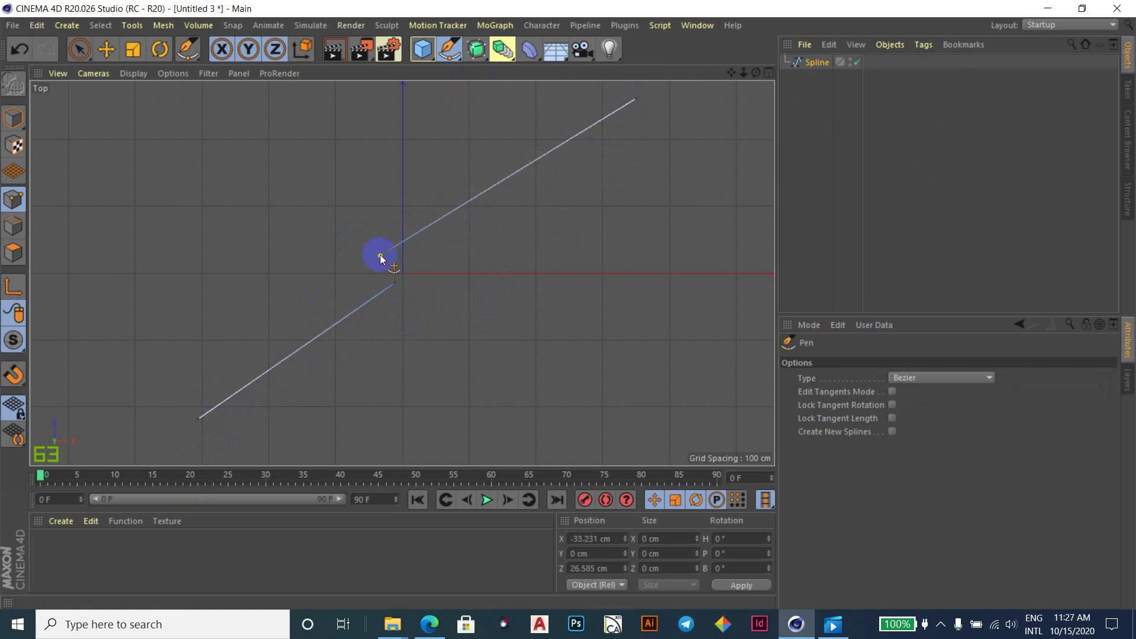
{"action": "key", "text": "Escape"}
{"action": "middle_click", "coordinate": [455, 304]}
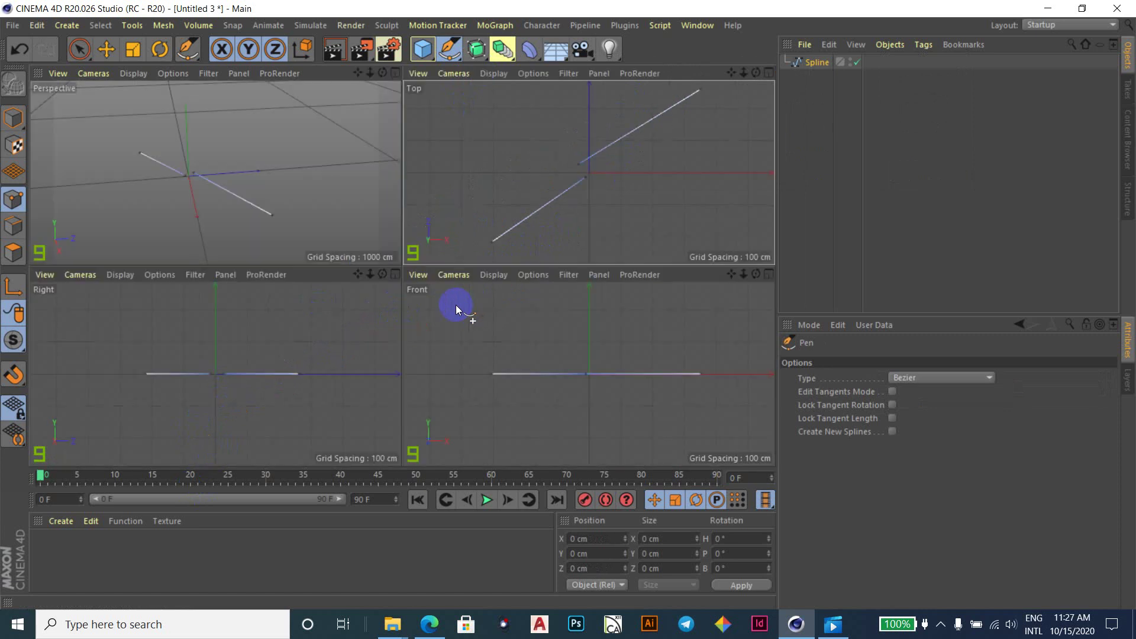
{"action": "middle_click", "coordinate": [314, 199]}
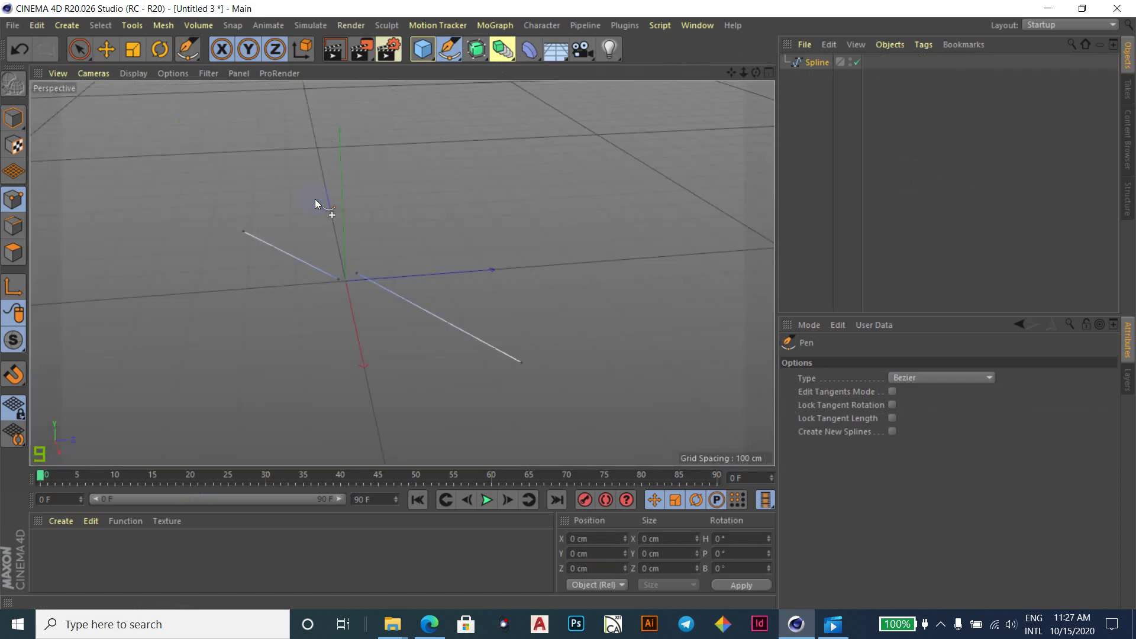
{"action": "mouse_move", "coordinate": [315, 198]}
{"action": "left_mouse_down", "text": "alt"}
{"action": "mouse_move", "coordinate": [370, 325]}
{"action": "mouse_move", "coordinate": [464, 342]}
{"action": "mouse_move", "coordinate": [322, 271]}
{"action": "mouse_move", "coordinate": [289, 303]}
{"action": "left_mouse_up", "text": "alt"}
Live-select the two facing spline end points at the central gap and open the Mesh menu.
{"action": "left_click", "coordinate": [106, 53]}
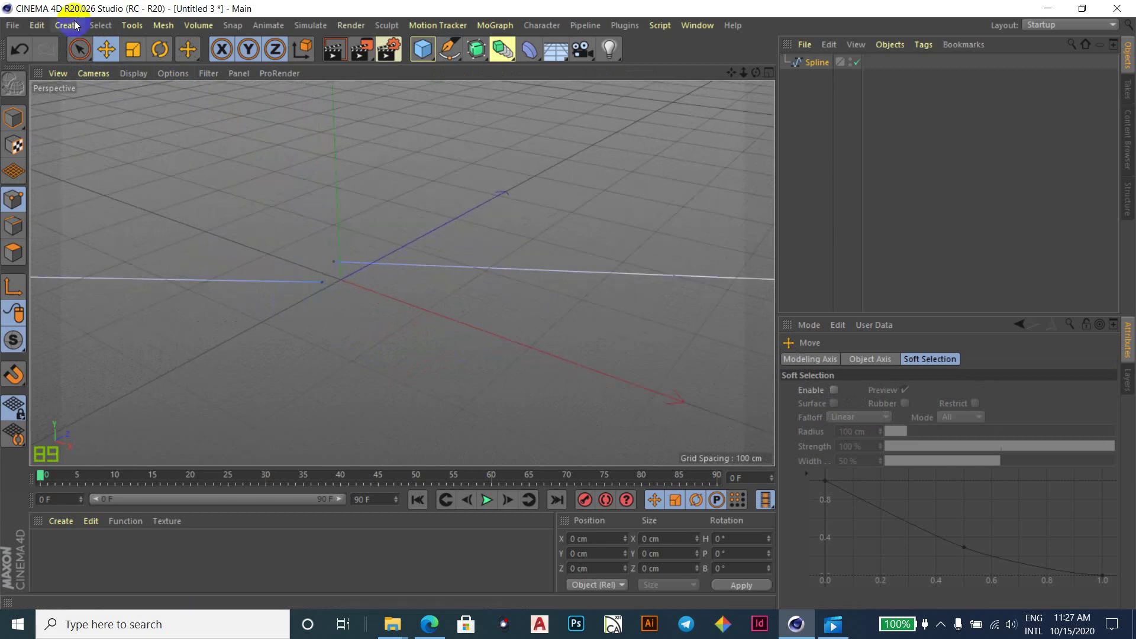
{"action": "left_click", "coordinate": [80, 49]}
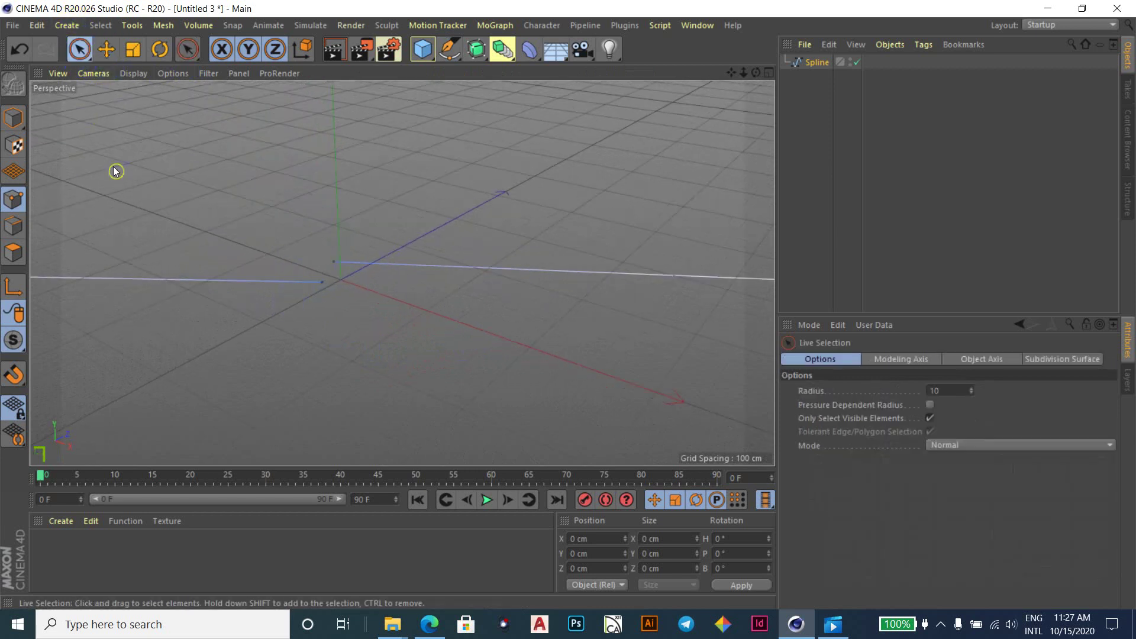
{"action": "left_click", "coordinate": [334, 274]}
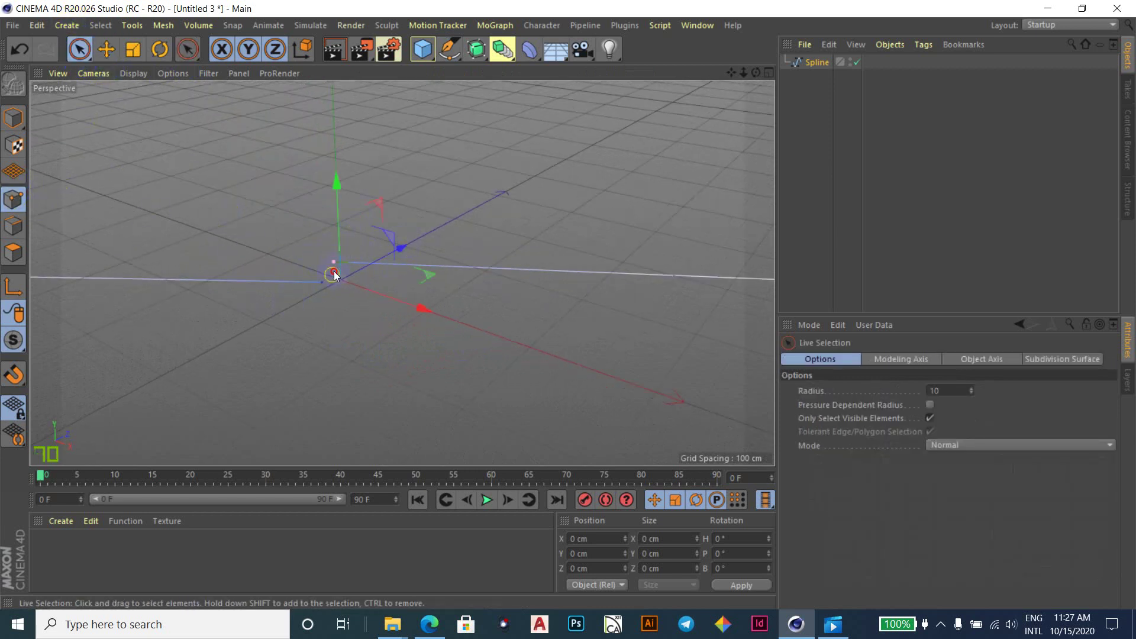
{"action": "left_click", "coordinate": [321, 283], "text": "shift"}
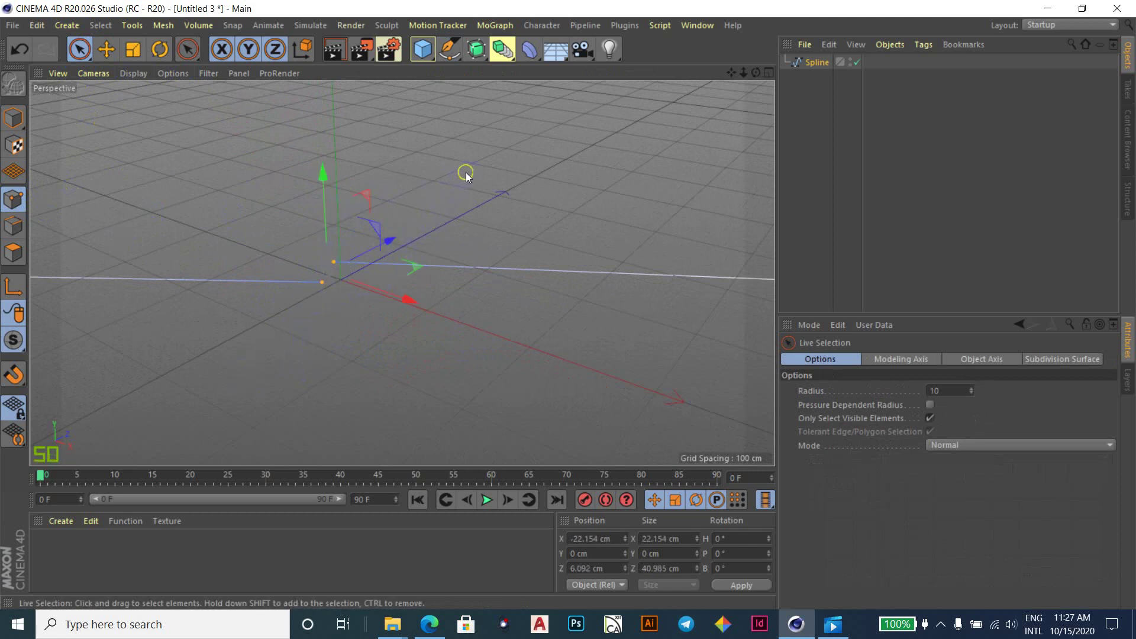
{"action": "left_click", "coordinate": [163, 25]}
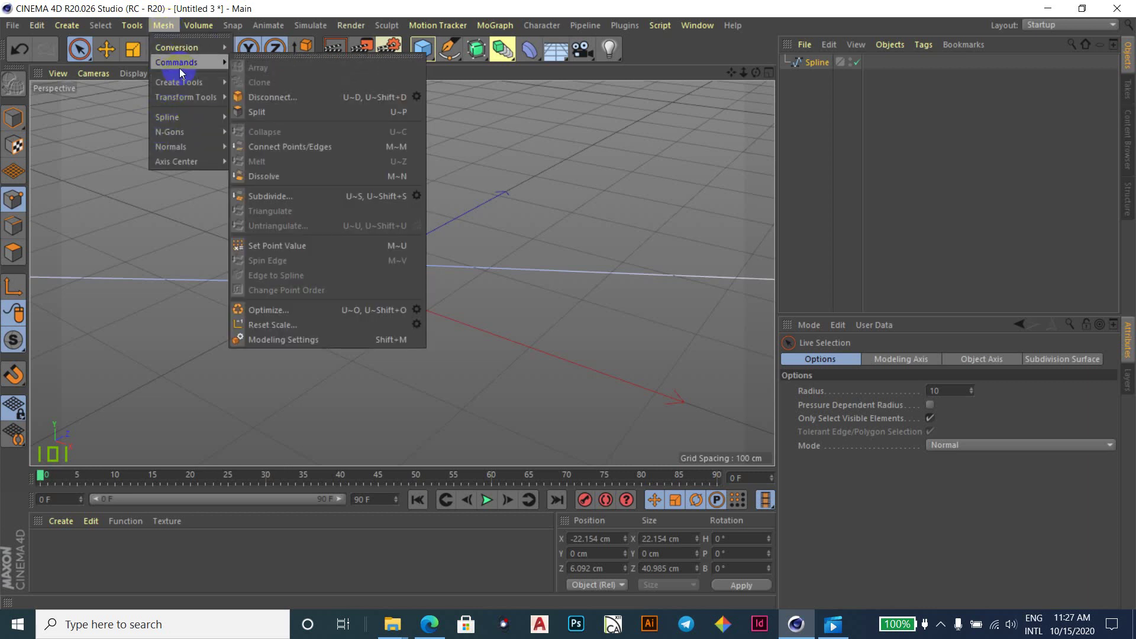
{"action": "mouse_move", "coordinate": [180, 81]}
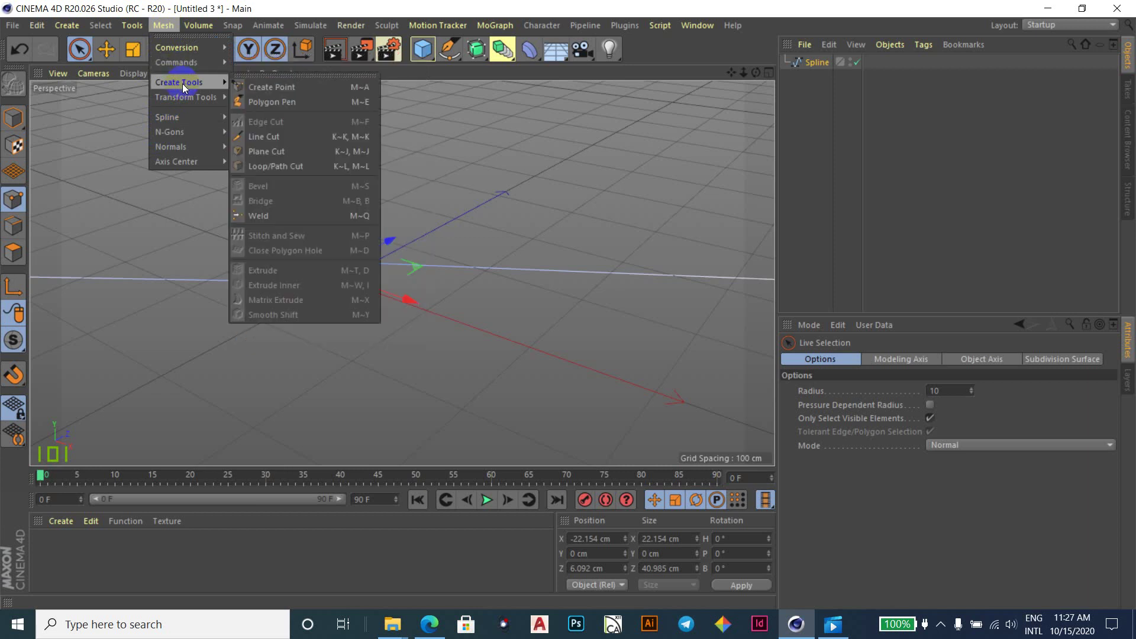
Weld the two selected spline points into one point with the Weld tool.
{"action": "left_click", "coordinate": [270, 217]}
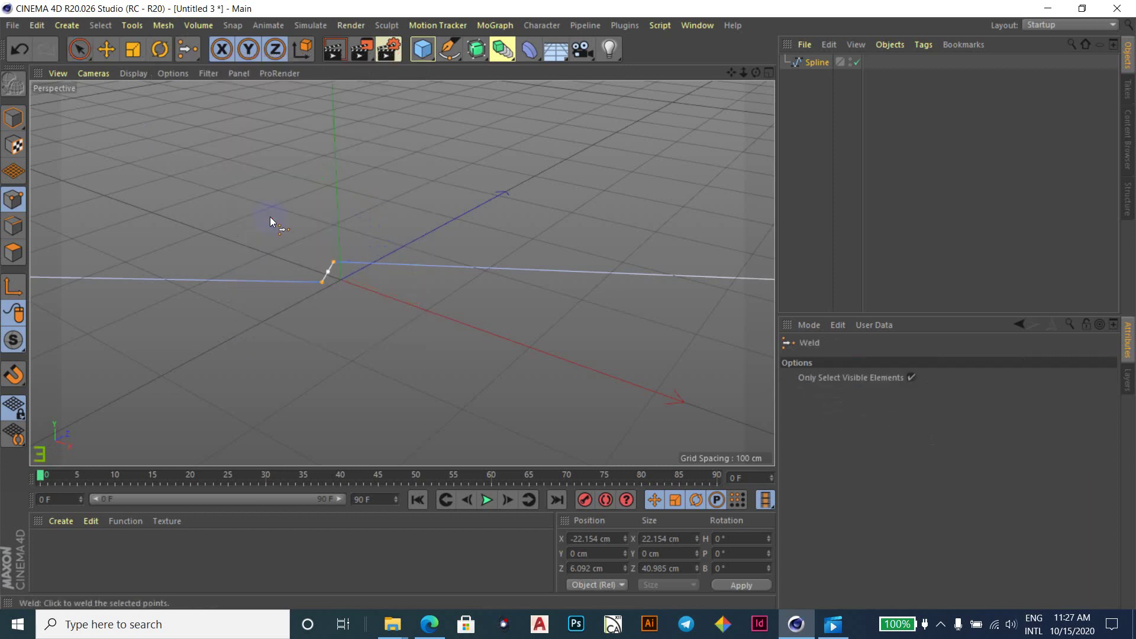
{"action": "scroll", "coordinate": [302, 298], "scroll_direction": "up", "scroll_amount": 3}
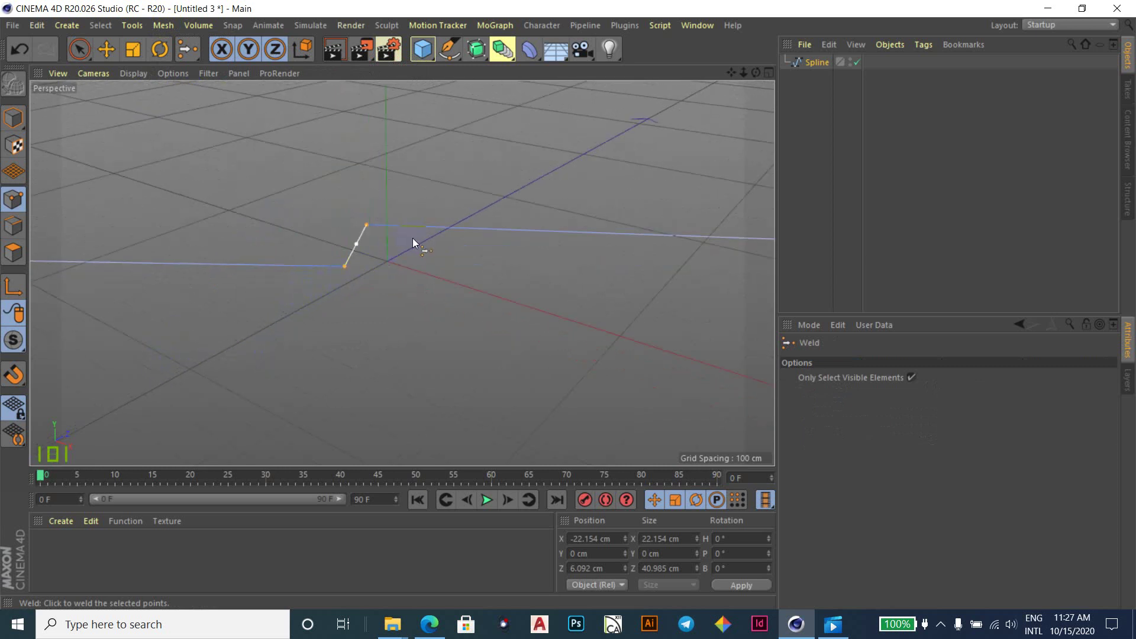
{"action": "scroll", "coordinate": [368, 269], "scroll_direction": "up", "scroll_amount": 2}
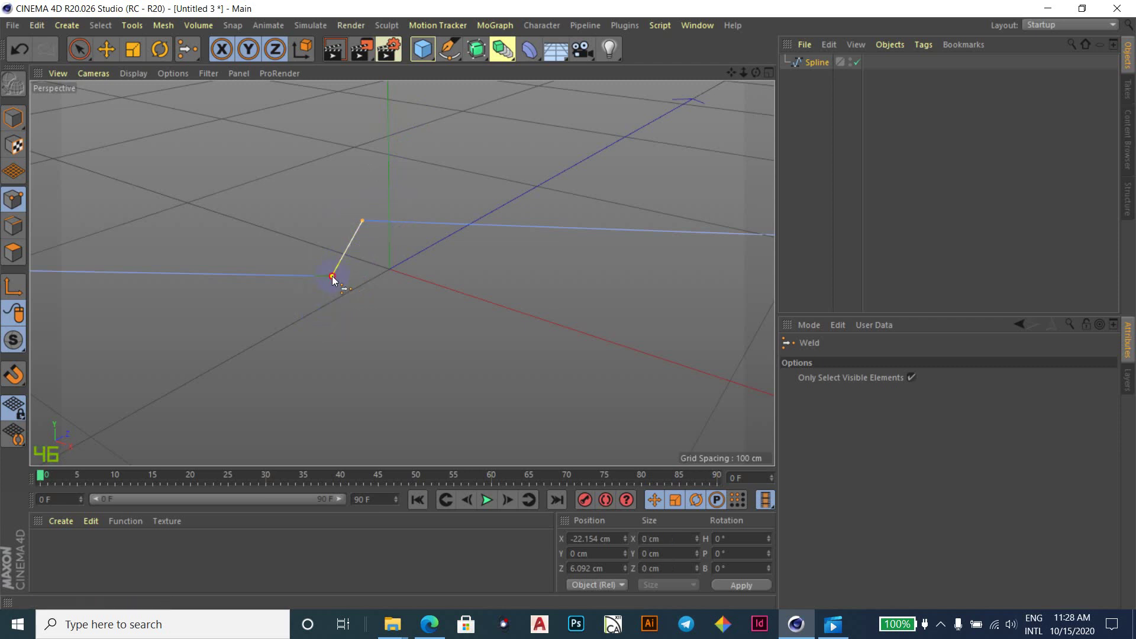
{"action": "left_click", "coordinate": [361, 275]}
{"action": "scroll", "coordinate": [452, 319], "scroll_direction": "down", "scroll_amount": 2}
{"action": "scroll", "coordinate": [452, 320], "scroll_direction": "down", "scroll_amount": 2}
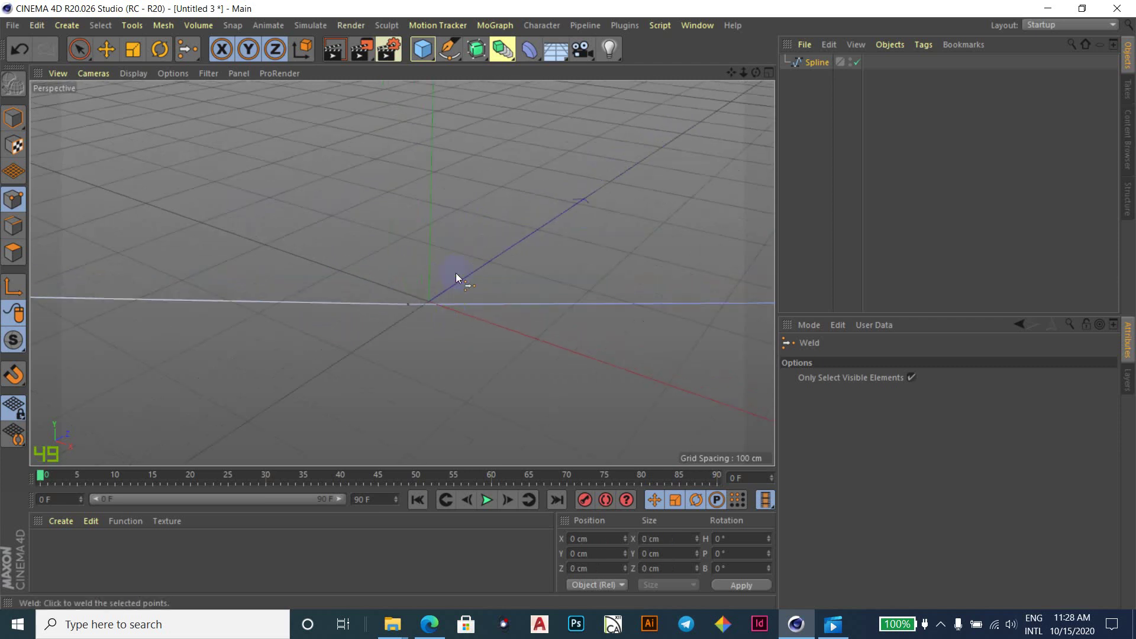
{"action": "scroll", "coordinate": [455, 272], "scroll_direction": "down", "scroll_amount": 2}
{"action": "scroll", "coordinate": [456, 288], "scroll_direction": "down", "scroll_amount": 1}
{"action": "scroll", "coordinate": [456, 293], "scroll_direction": "up", "scroll_amount": 1}
{"action": "scroll", "coordinate": [456, 293], "scroll_direction": "up", "scroll_amount": 2}
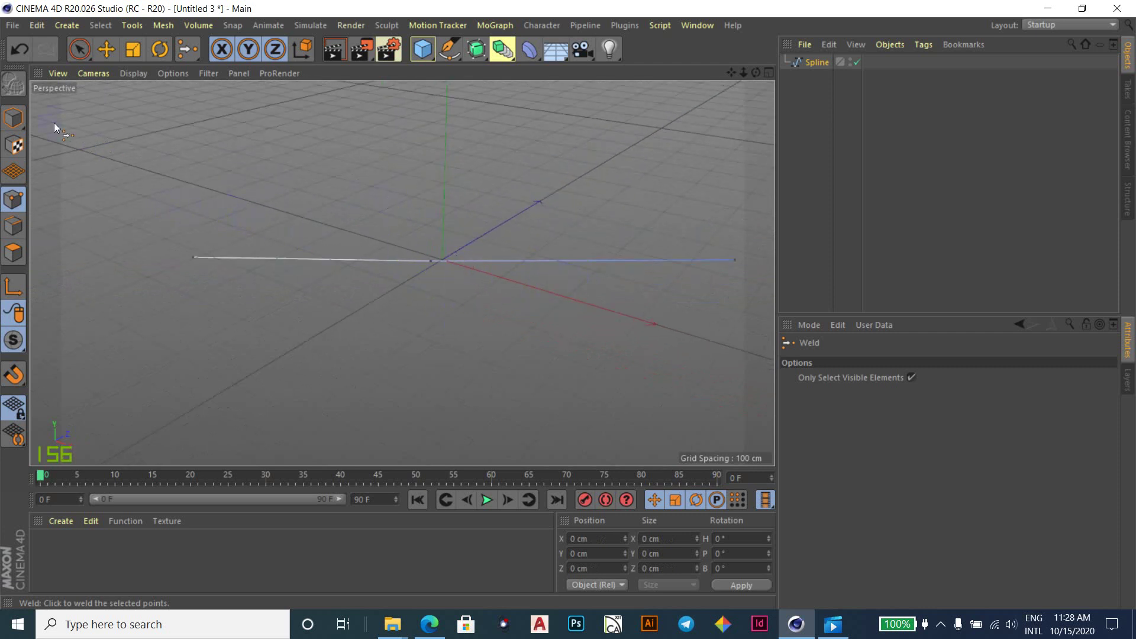
Return to the single Perspective view and delete the Spline object.
{"action": "left_click", "coordinate": [108, 54]}
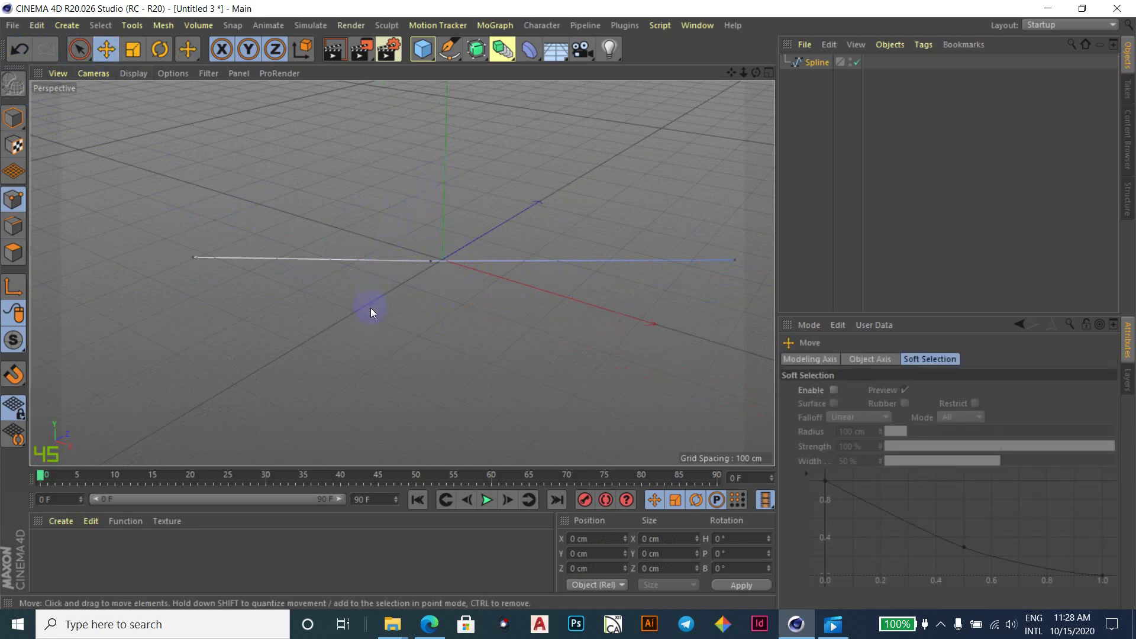
{"action": "mouse_move", "coordinate": [380, 301]}
{"action": "left_mouse_down", "text": "alt"}
{"action": "mouse_move", "coordinate": [367, 304]}
{"action": "mouse_move", "coordinate": [462, 330]}
{"action": "left_mouse_up", "text": "alt"}
{"action": "middle_click", "coordinate": [475, 333]}
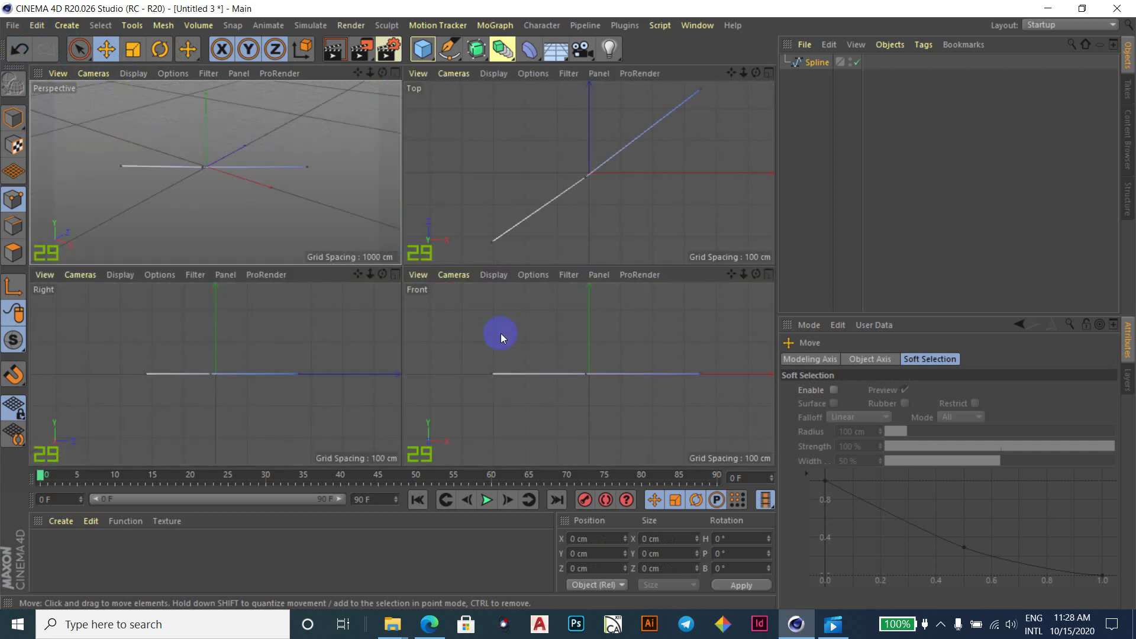
{"action": "middle_click", "coordinate": [291, 228]}
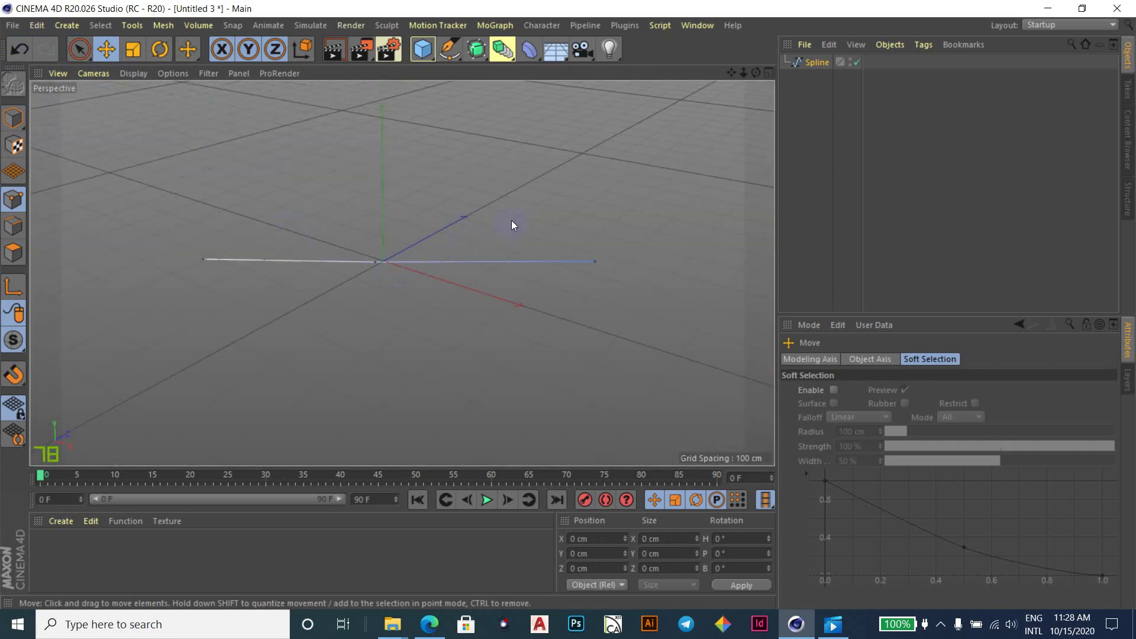
{"action": "left_click", "coordinate": [814, 62]}
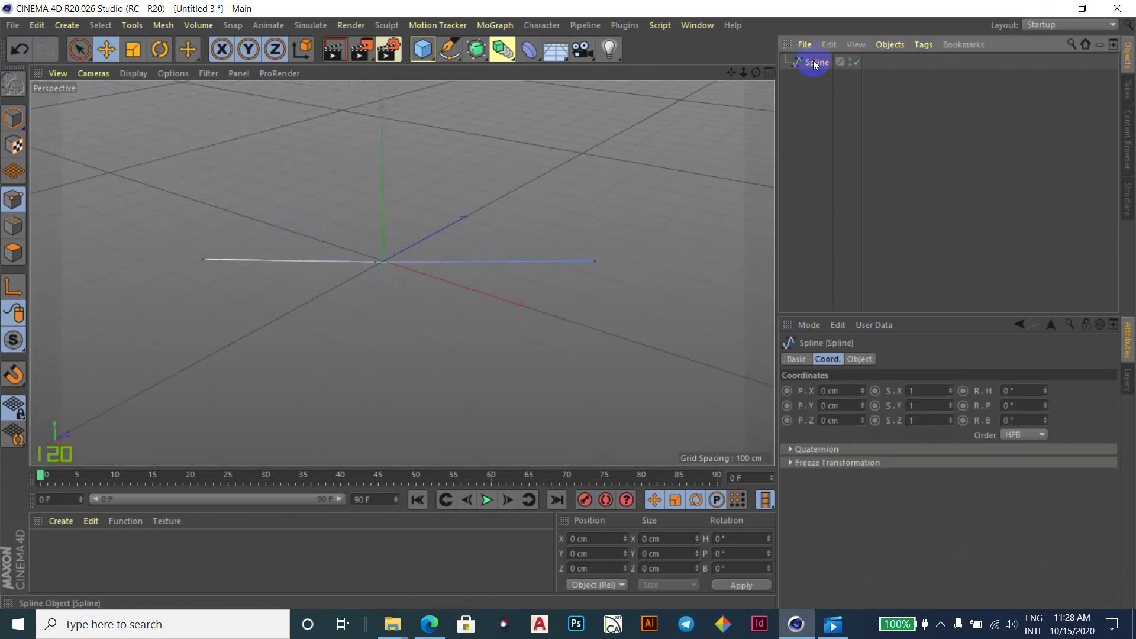
{"action": "key", "text": "Delete"}
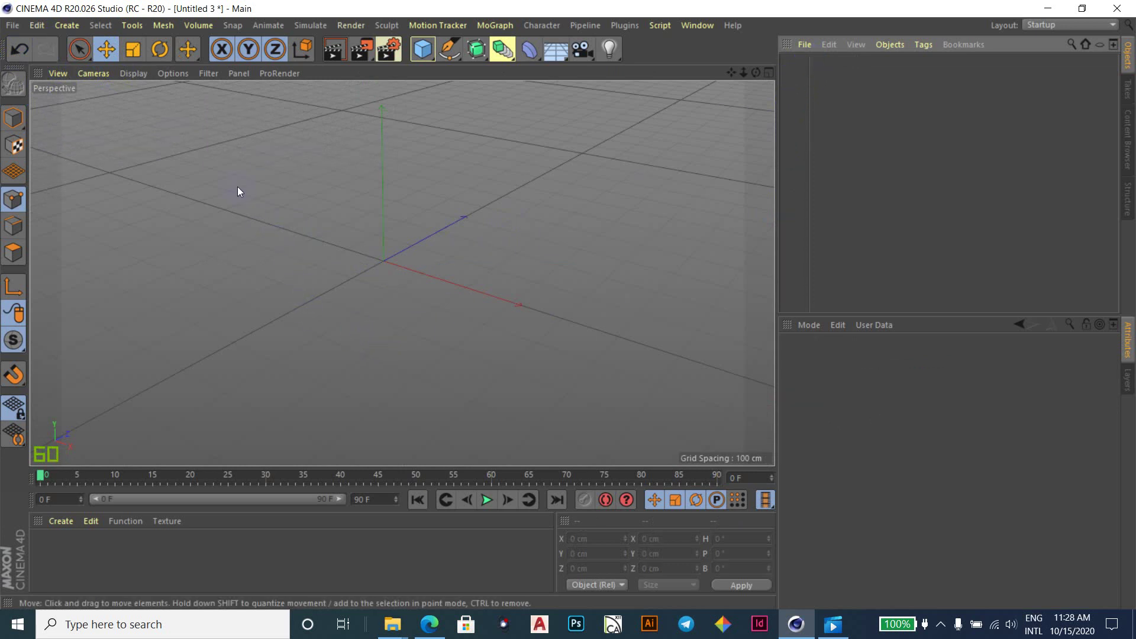
Add a cube moved about 555 cm back along Z, add a second cube, and select both.
{"action": "left_click", "coordinate": [422, 49]}
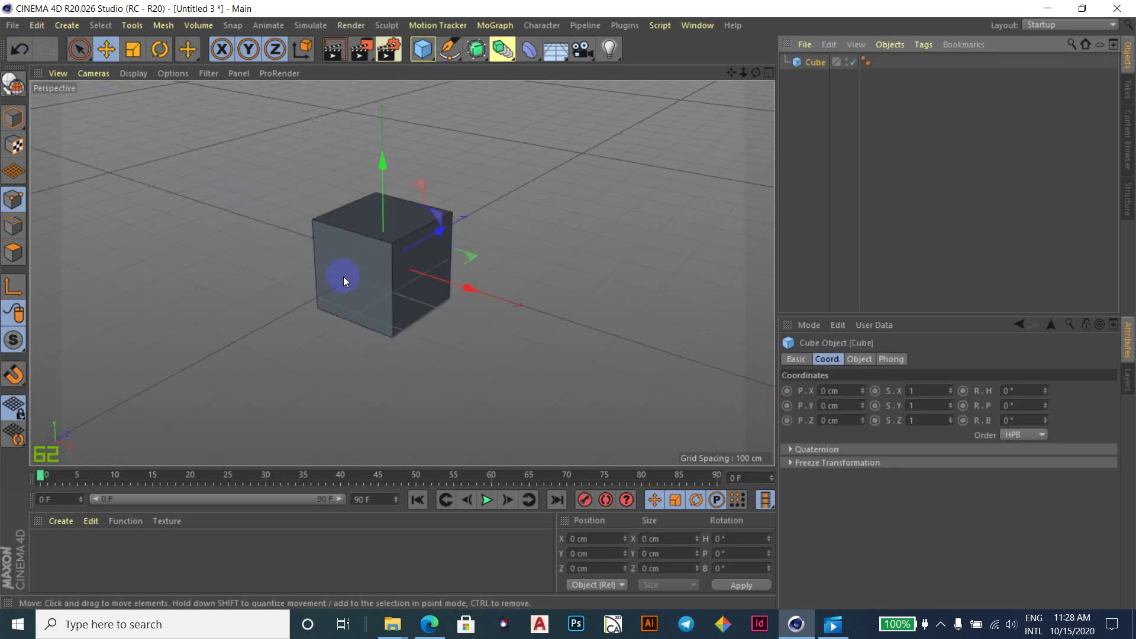
{"action": "left_click_drag", "start_coordinate": [439, 231], "coordinate": [552, 159]}
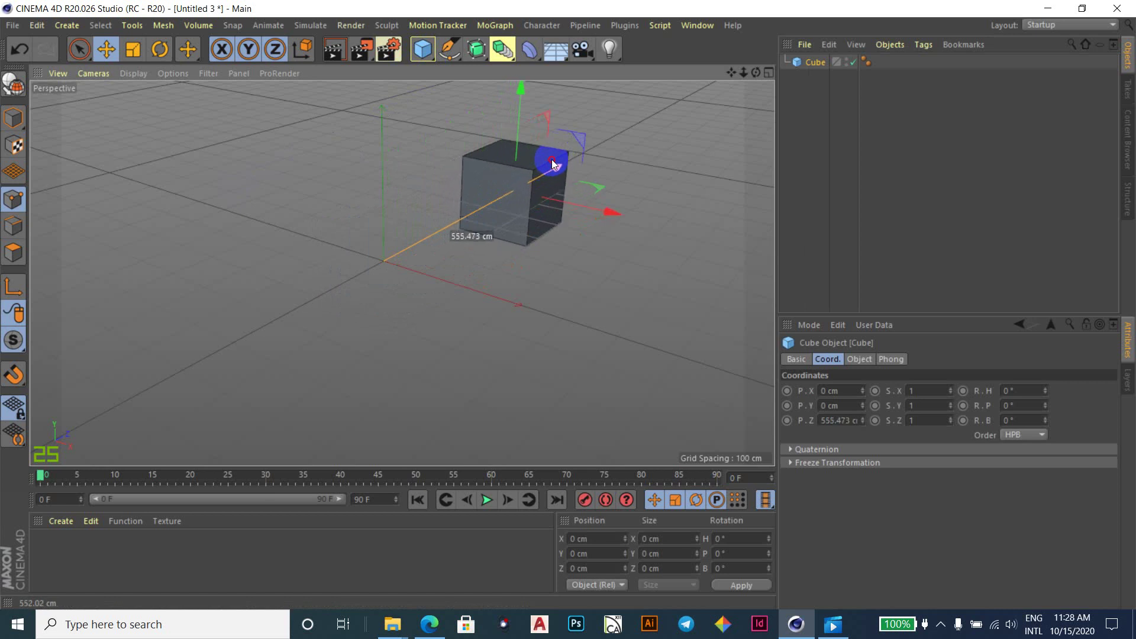
{"action": "left_click", "coordinate": [423, 49]}
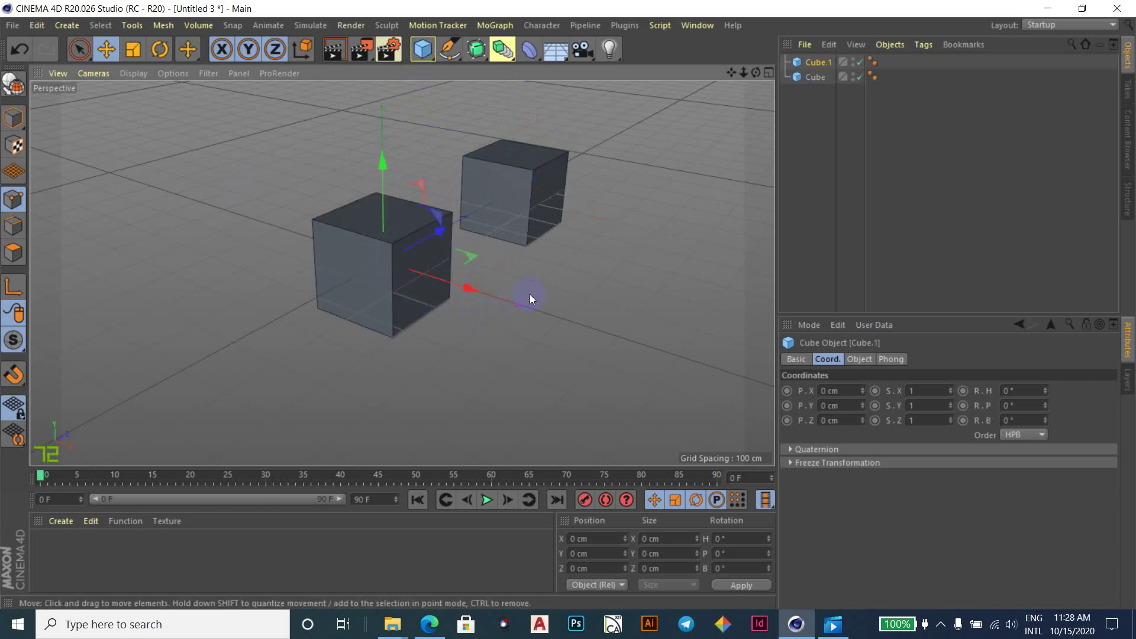
{"action": "mouse_move", "coordinate": [559, 269]}
{"action": "left_mouse_down", "text": "alt"}
{"action": "mouse_move", "coordinate": [177, 271]}
{"action": "mouse_move", "coordinate": [445, 316]}
{"action": "mouse_move", "coordinate": [454, 329]}
{"action": "left_mouse_up", "text": "alt"}
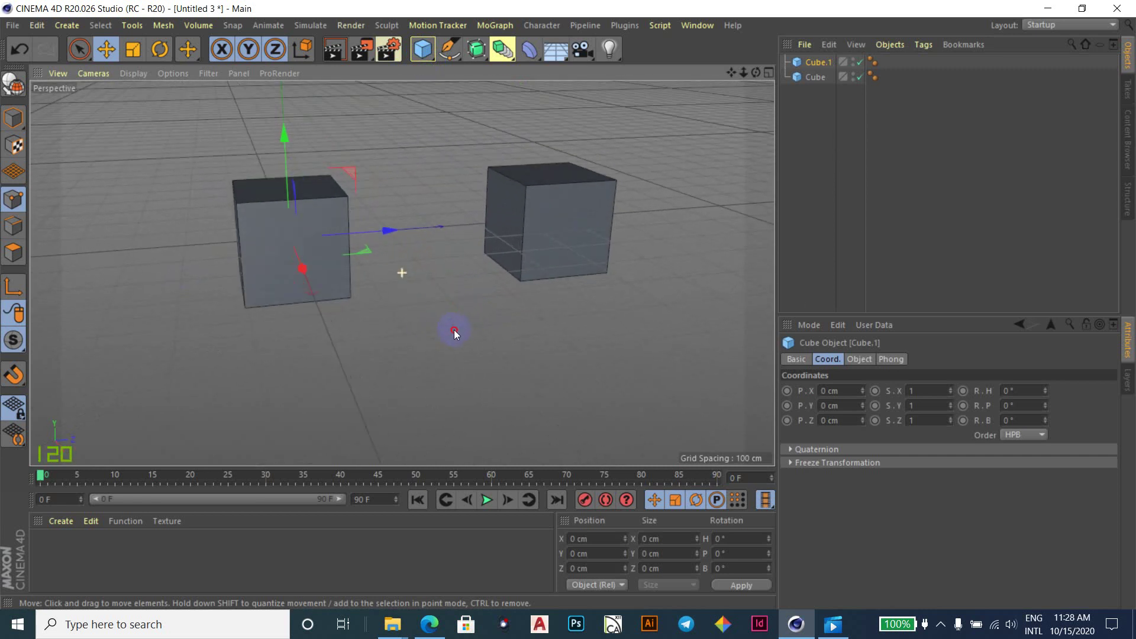
{"action": "left_click", "coordinate": [815, 77], "text": "shift"}
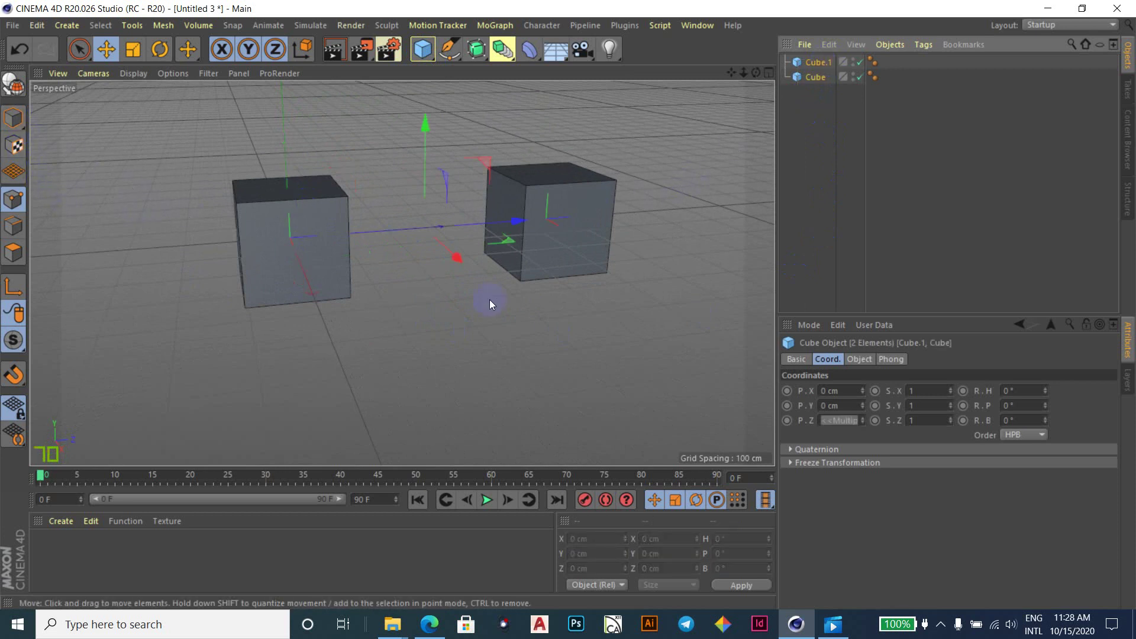
Make both cubes editable and select one facing top corner point on each cube.
{"action": "key", "text": "c"}
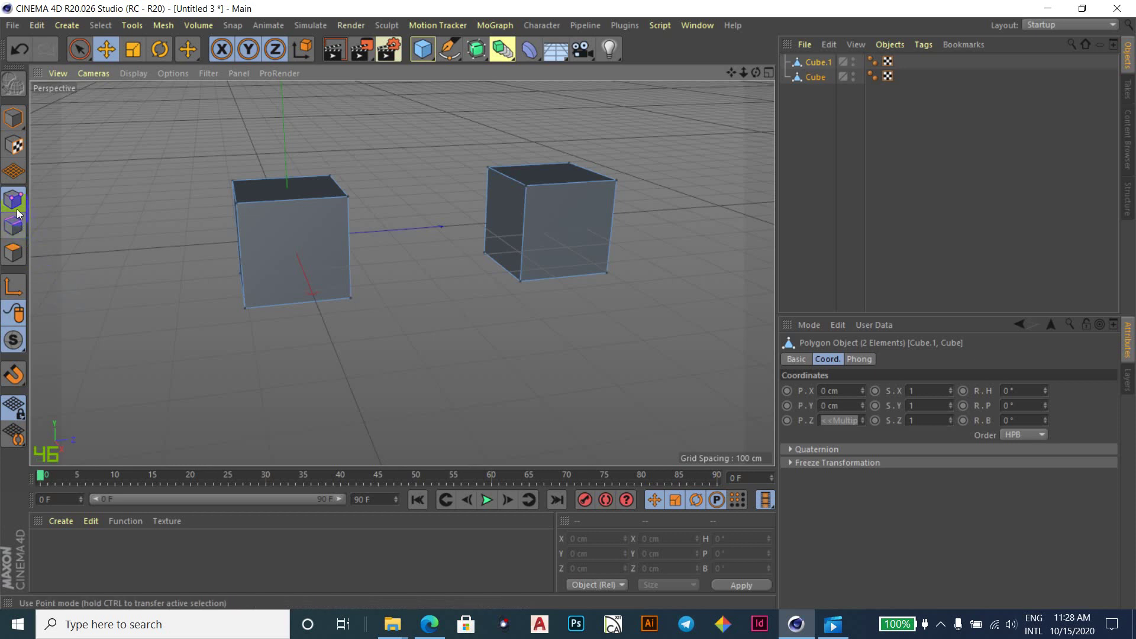
{"action": "left_click", "coordinate": [80, 51]}
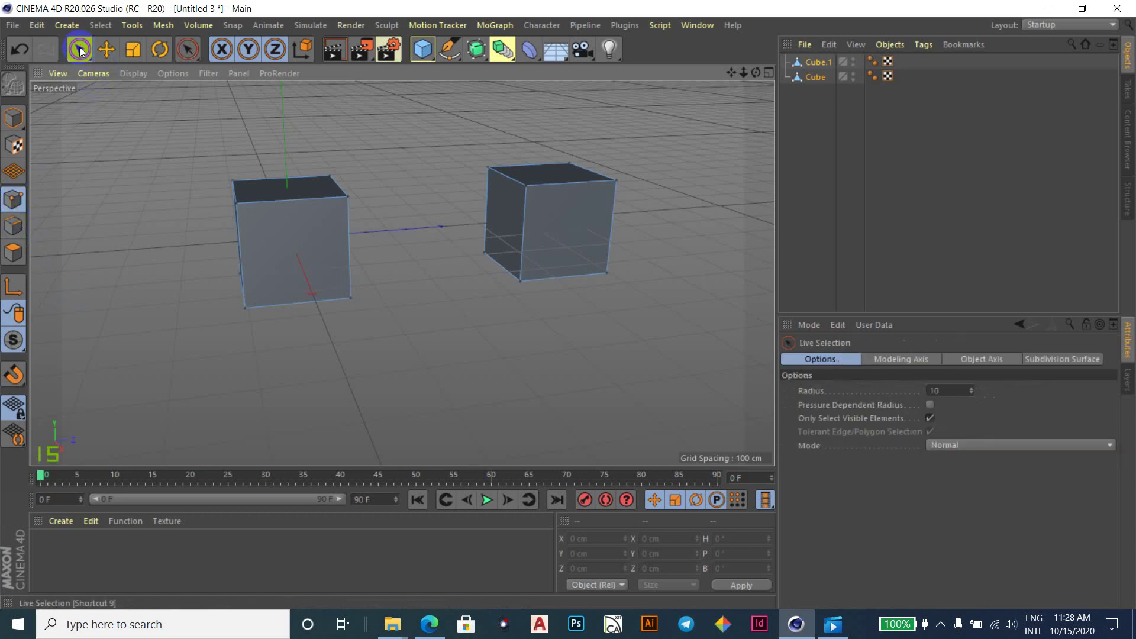
{"action": "left_click", "coordinate": [330, 176]}
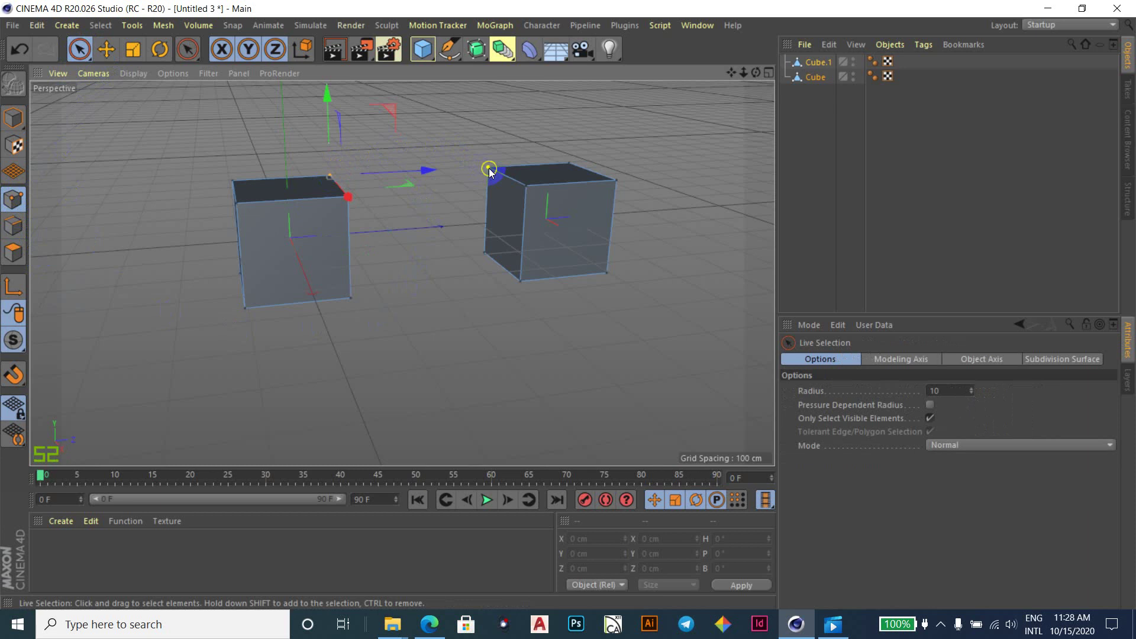
{"action": "left_click", "coordinate": [490, 171], "text": "shift"}
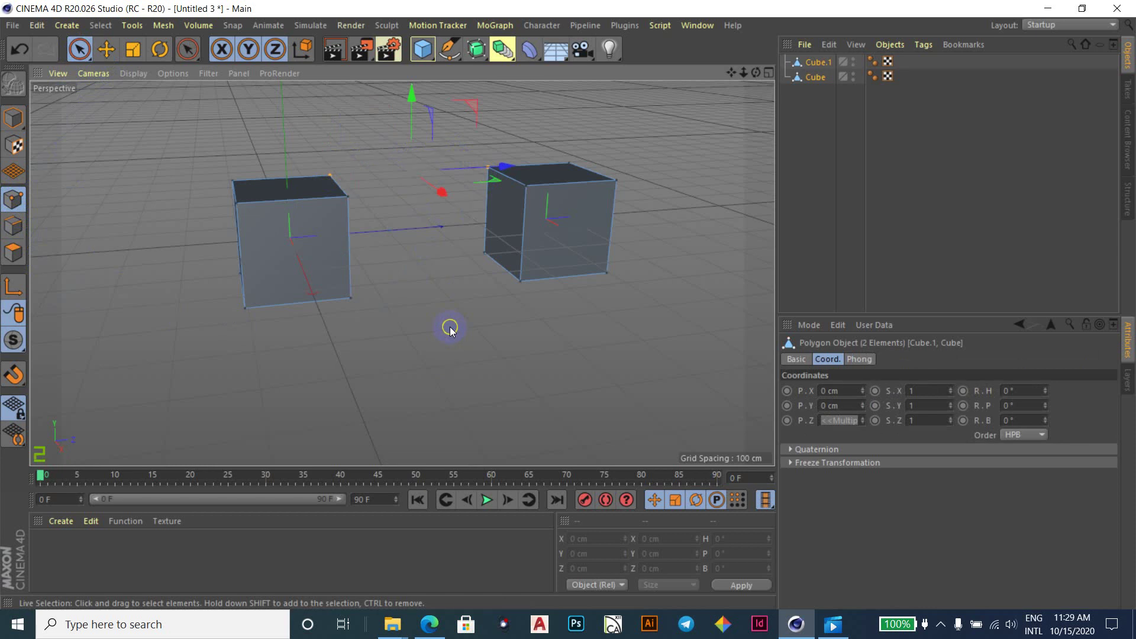
Weld the two selected corner points into a single vertex at their midpoint.
{"action": "left_click", "coordinate": [162, 27]}
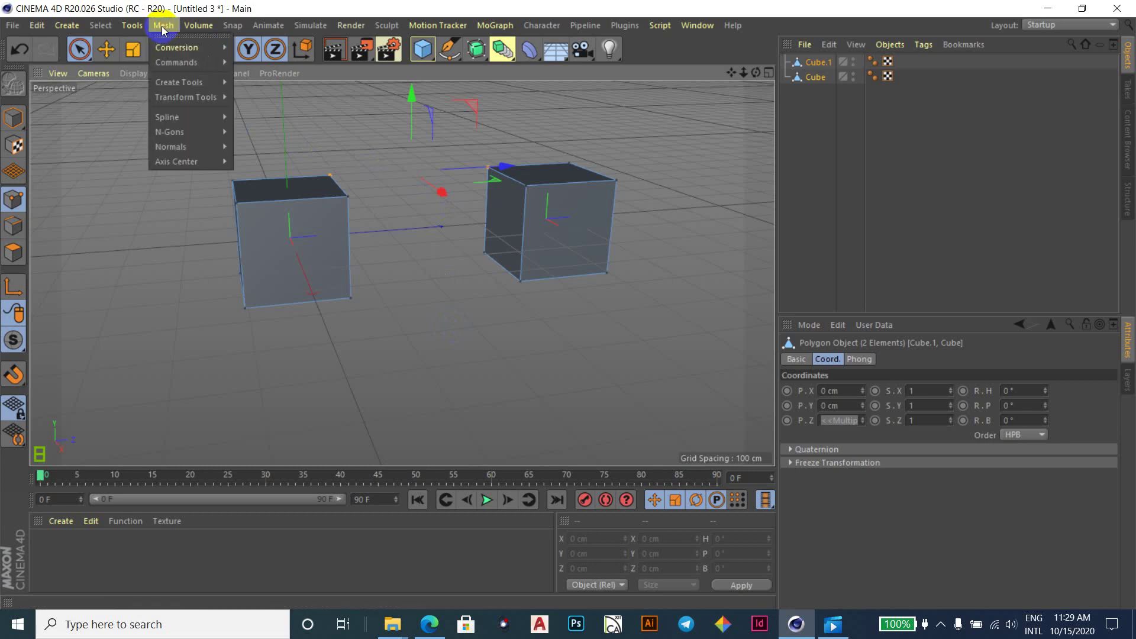
{"action": "left_click", "coordinate": [178, 85]}
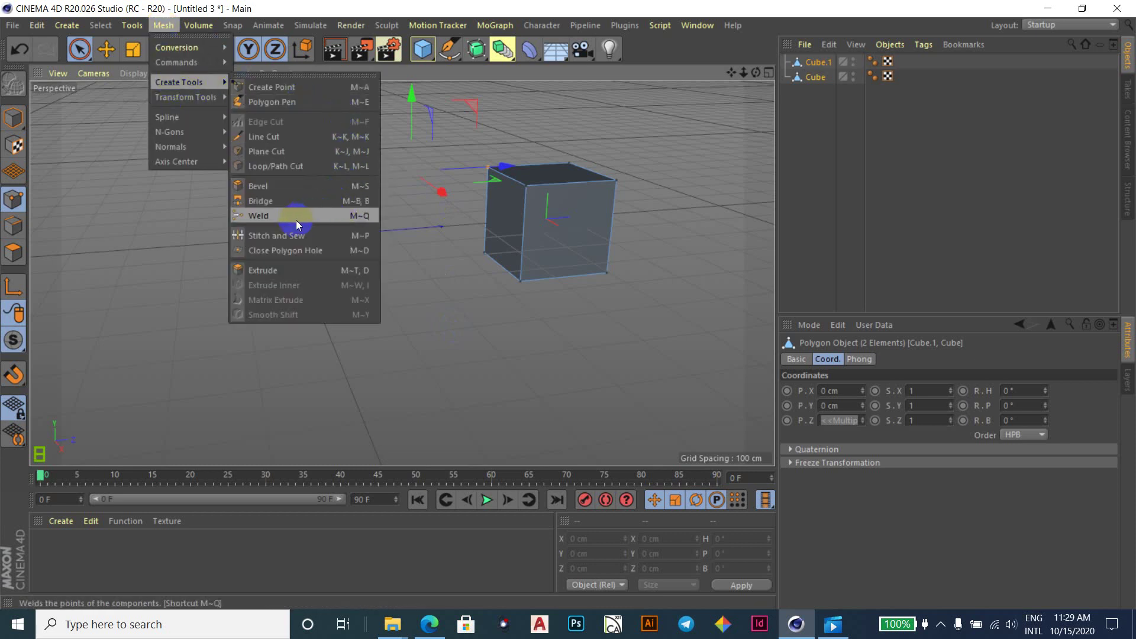
{"action": "left_click", "coordinate": [276, 224]}
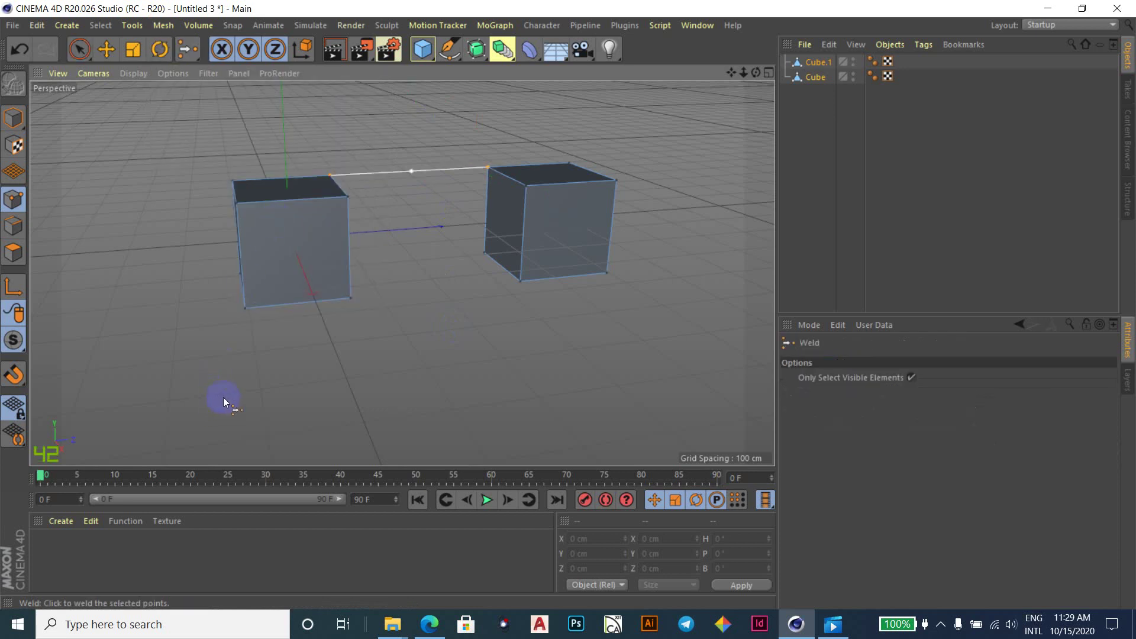
{"action": "left_click", "coordinate": [548, 223]}
{"action": "left_click", "coordinate": [566, 167]}
{"action": "left_click", "coordinate": [494, 245]}
{"action": "left_click", "coordinate": [412, 171]}
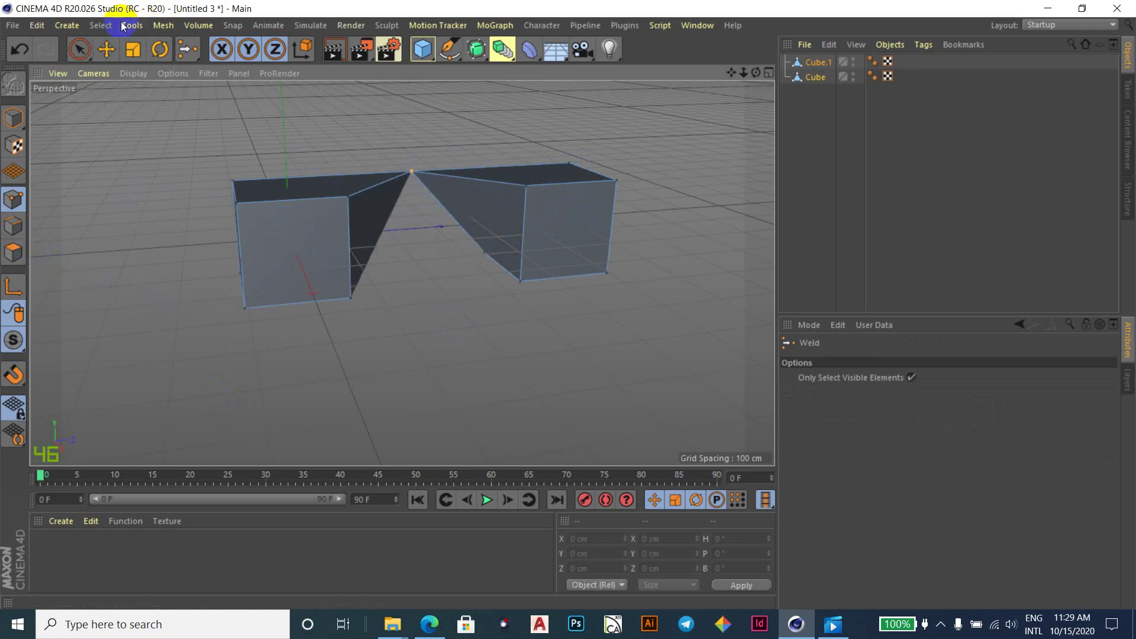
{"action": "left_click", "coordinate": [79, 49]}
Select the second pair of facing corner points and weld them into one vertex.
{"action": "left_click", "coordinate": [349, 197]}
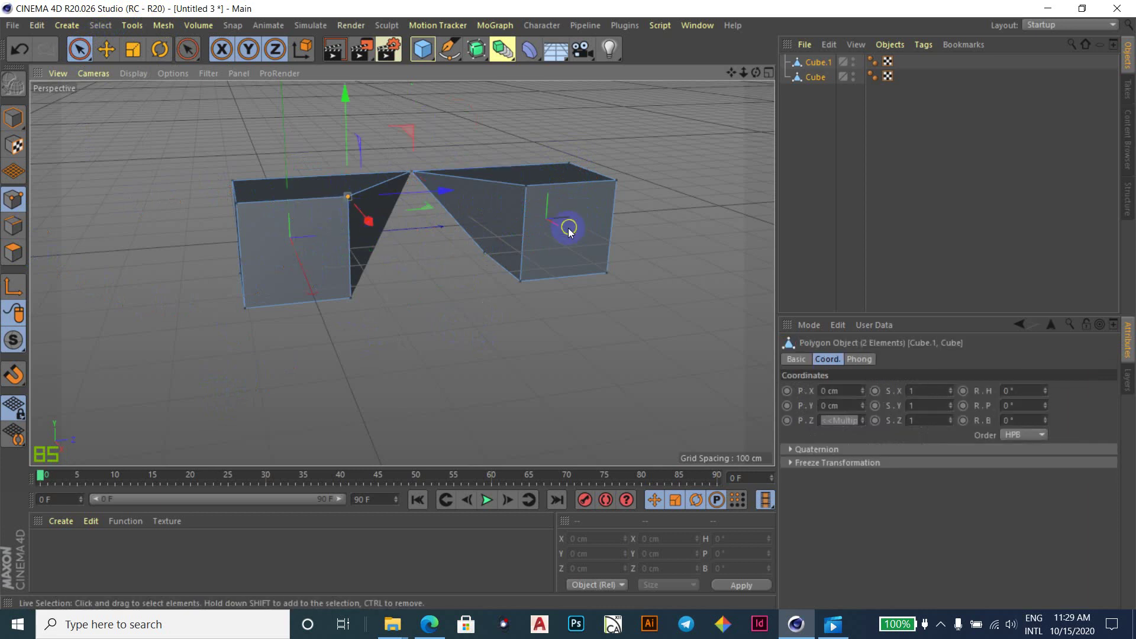
{"action": "left_click", "coordinate": [528, 188], "text": "shift"}
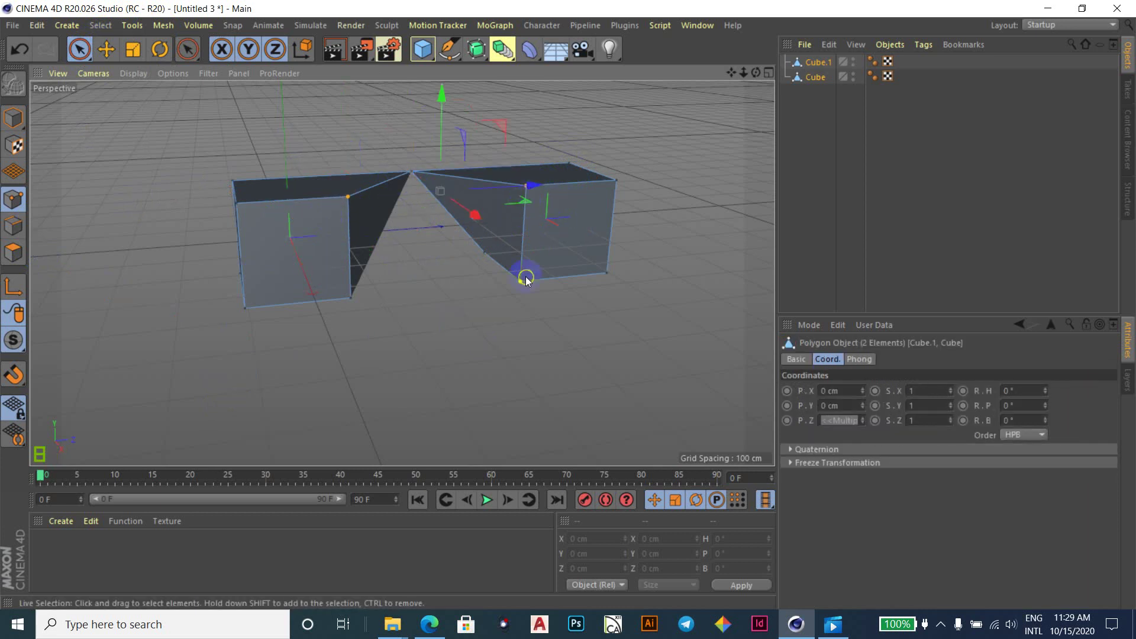
{"action": "right_click", "coordinate": [148, 161]}
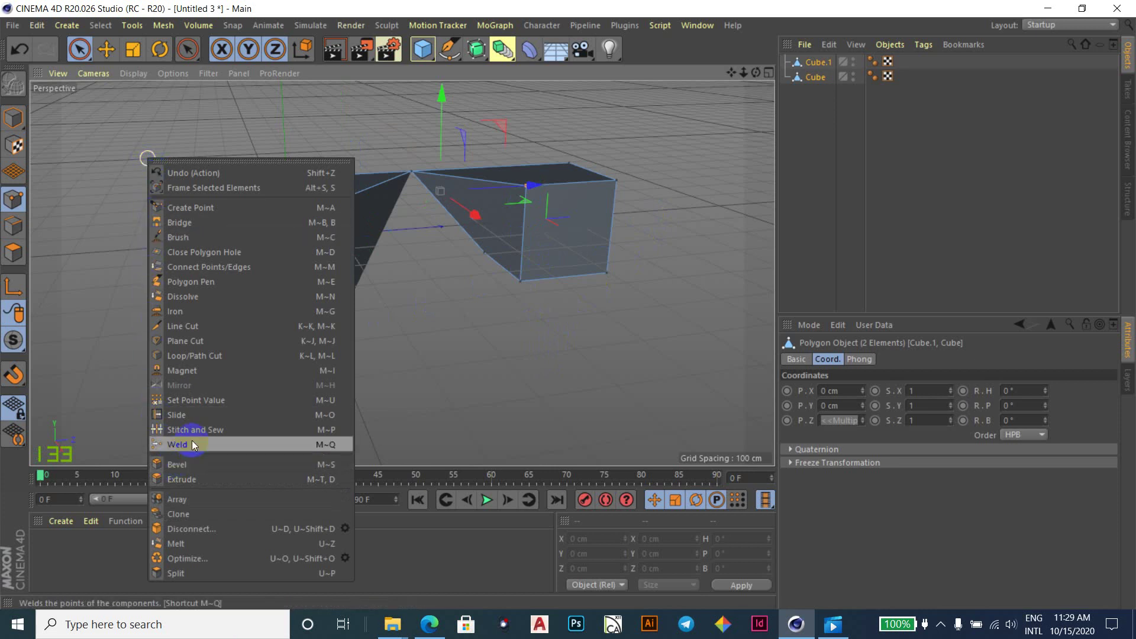
{"action": "left_click", "coordinate": [192, 444]}
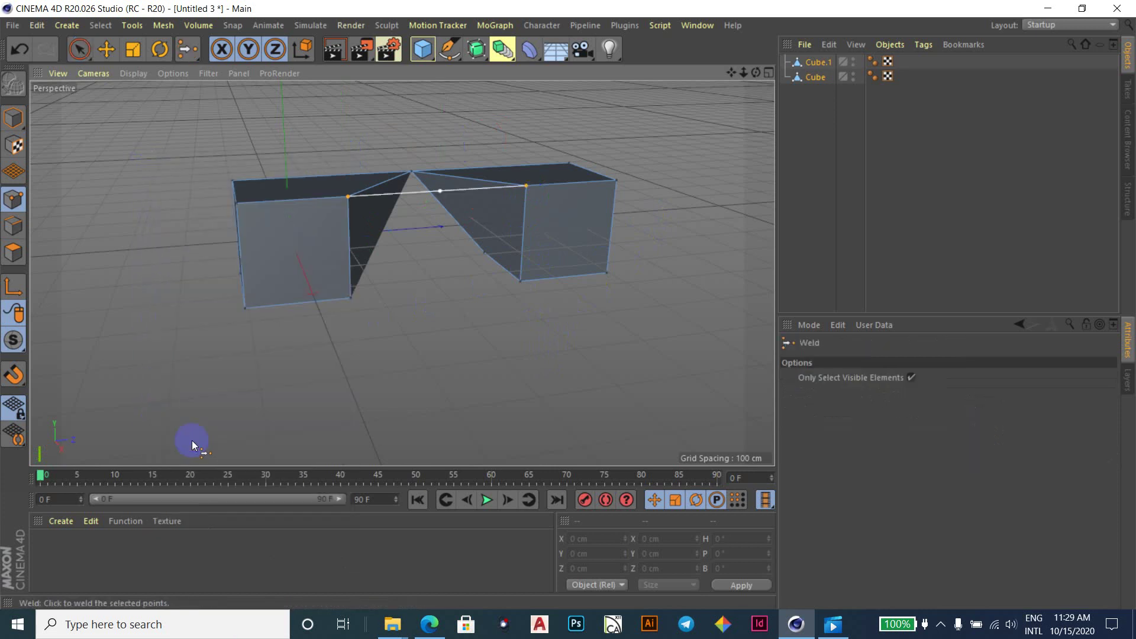
{"action": "left_click", "coordinate": [441, 196]}
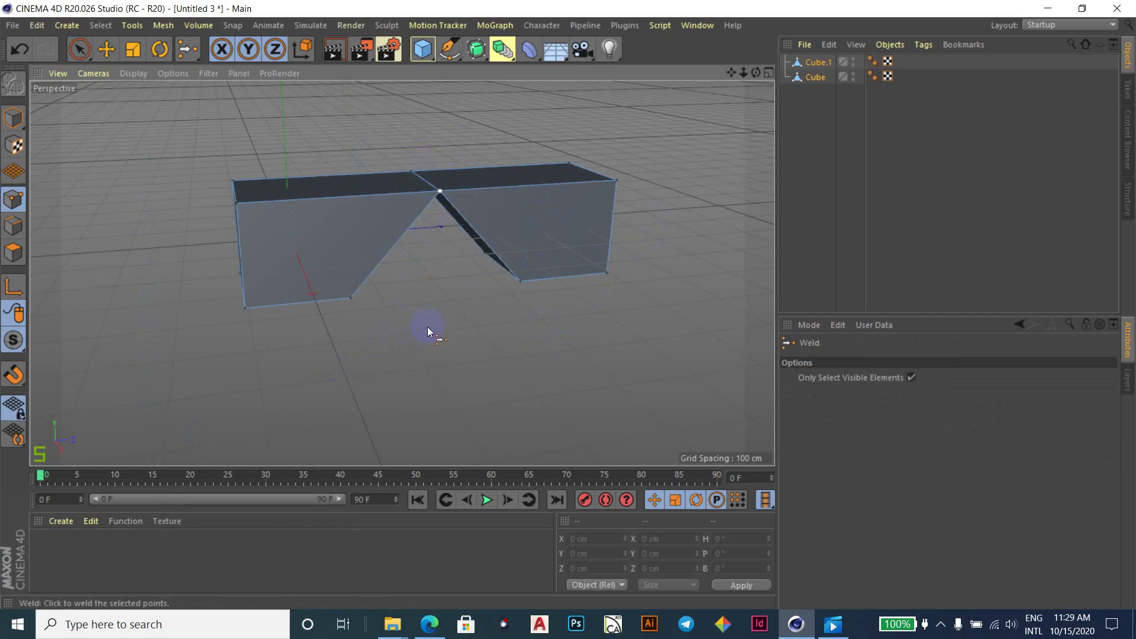
Select the newly welded vertex with Live Selection and prepare to move it.
{"action": "left_click", "coordinate": [79, 49]}
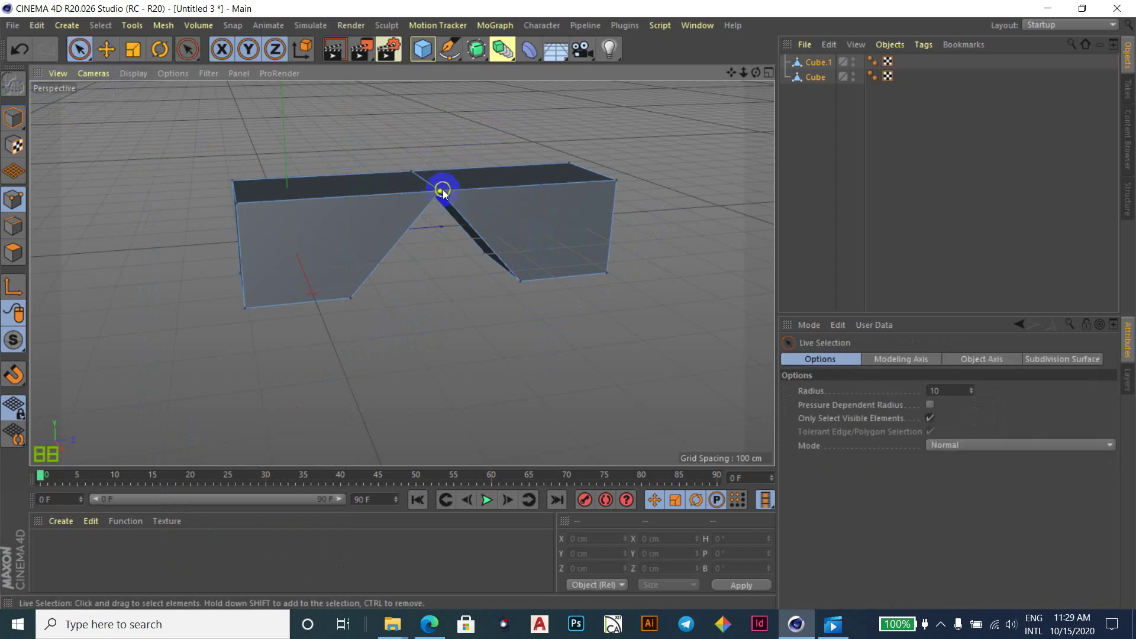
{"action": "left_click", "coordinate": [439, 186]}
{"action": "left_click", "coordinate": [475, 218]}
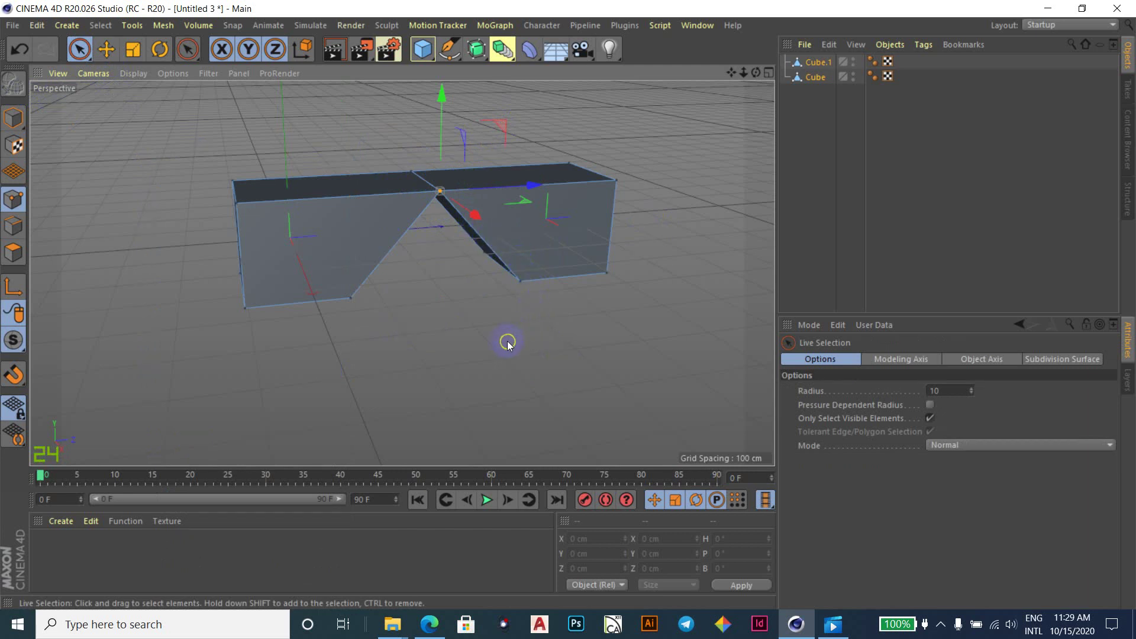
Try dragging the welded vertex and a notch point, undo both moves, and clear the selection.
{"action": "left_click_drag", "start_coordinate": [507, 344], "coordinate": [507, 394], "text": "alt"}
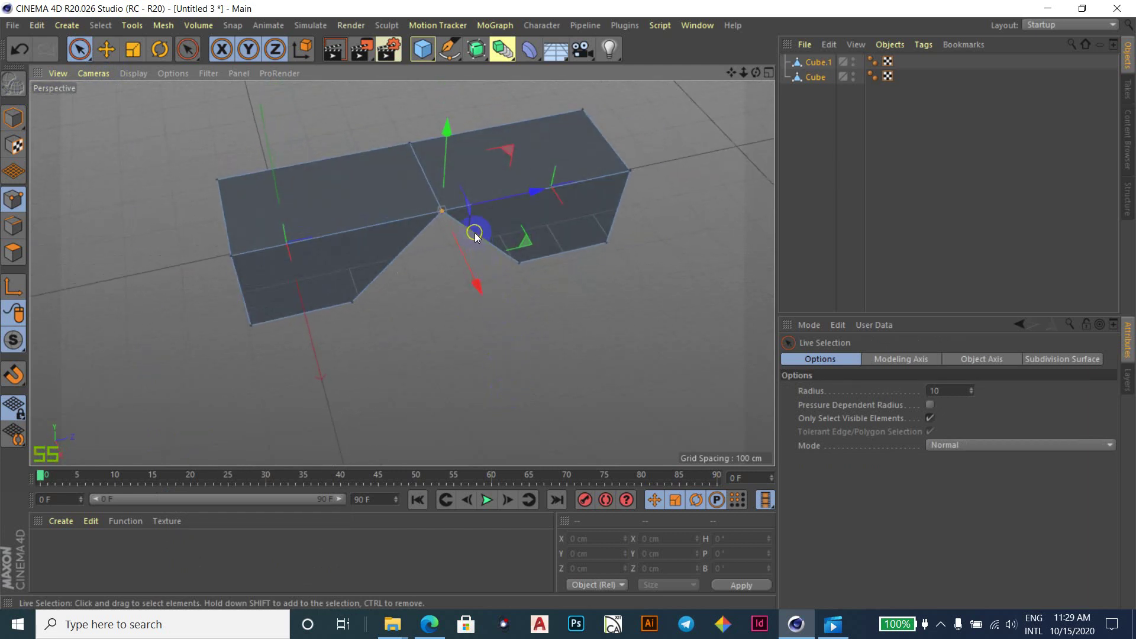
{"action": "left_click_drag", "start_coordinate": [475, 236], "coordinate": [493, 365]}
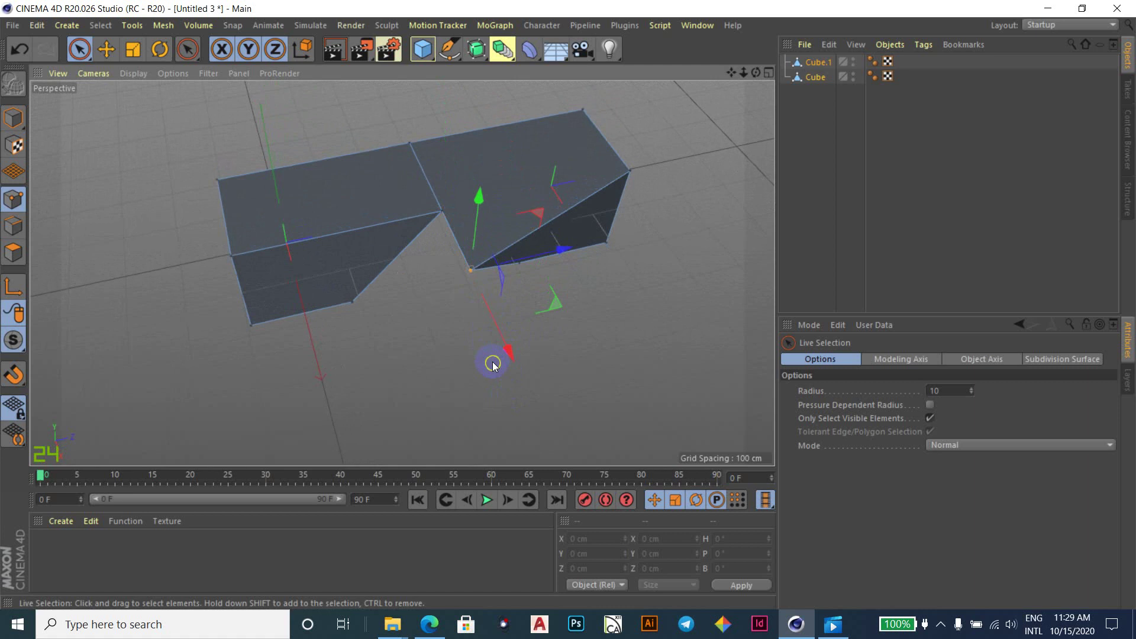
{"action": "key", "text": "ctrl+z"}
{"action": "key", "text": "ctrl+z"}
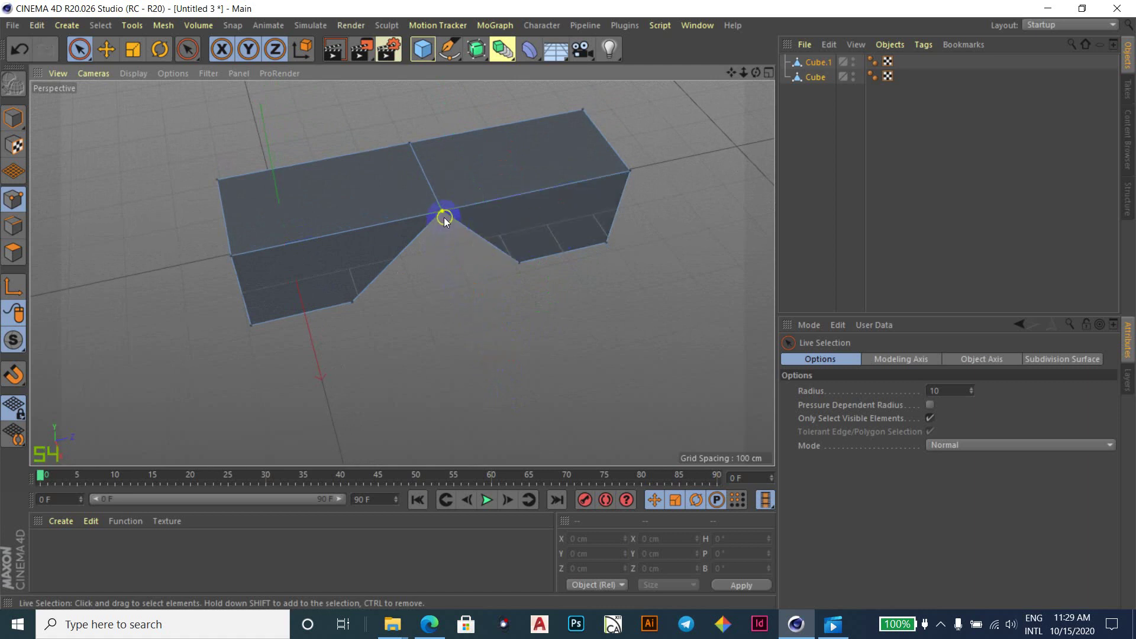
{"action": "left_click", "coordinate": [445, 219]}
{"action": "left_click_drag", "start_coordinate": [446, 240], "coordinate": [482, 304]}
{"action": "key", "text": "ctrl+z"}
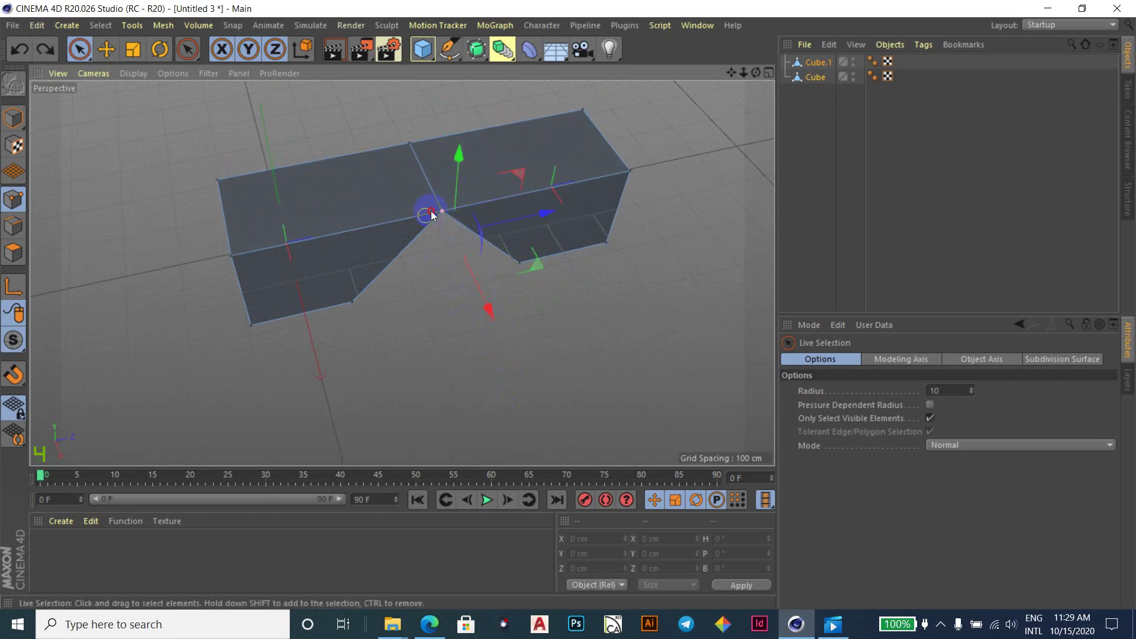
{"action": "left_click", "coordinate": [435, 213]}
{"action": "left_click", "coordinate": [409, 144]}
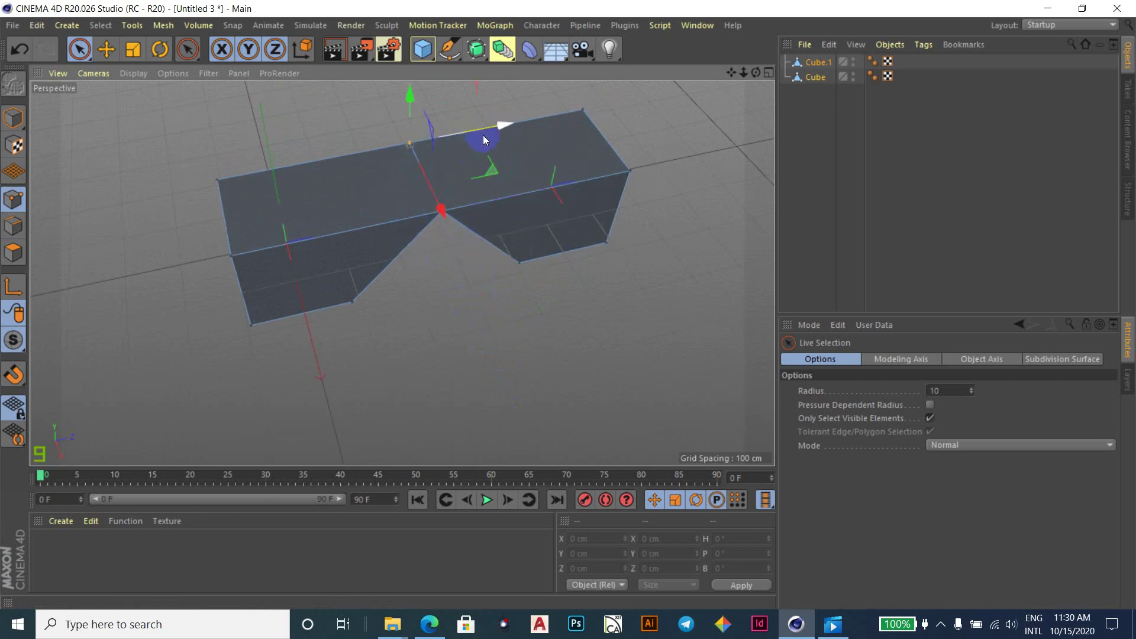
{"action": "left_click", "coordinate": [442, 329]}
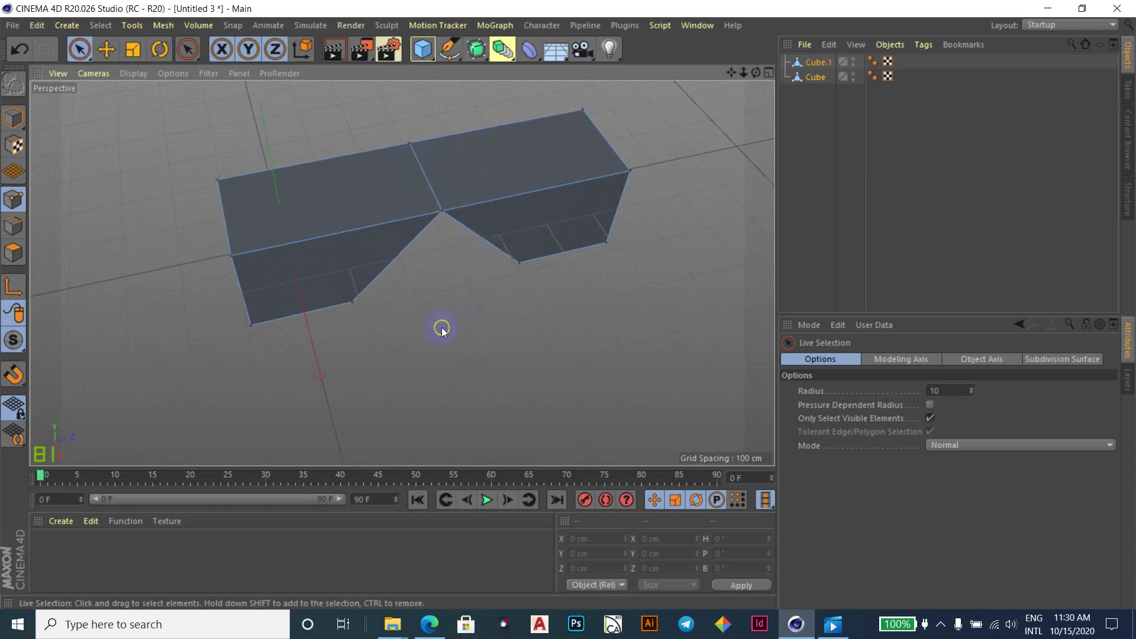
From a level front view, weld the notch's two bottom points to close that side's gap.
{"action": "mouse_move", "coordinate": [474, 330]}
{"action": "left_mouse_down", "text": "alt"}
{"action": "mouse_move", "coordinate": [466, 274]}
{"action": "mouse_move", "coordinate": [484, 168]}
{"action": "mouse_move", "coordinate": [407, 137]}
{"action": "mouse_move", "coordinate": [459, 176]}
{"action": "mouse_move", "coordinate": [465, 214]}
{"action": "mouse_move", "coordinate": [482, 198]}
{"action": "left_mouse_up", "text": "alt"}
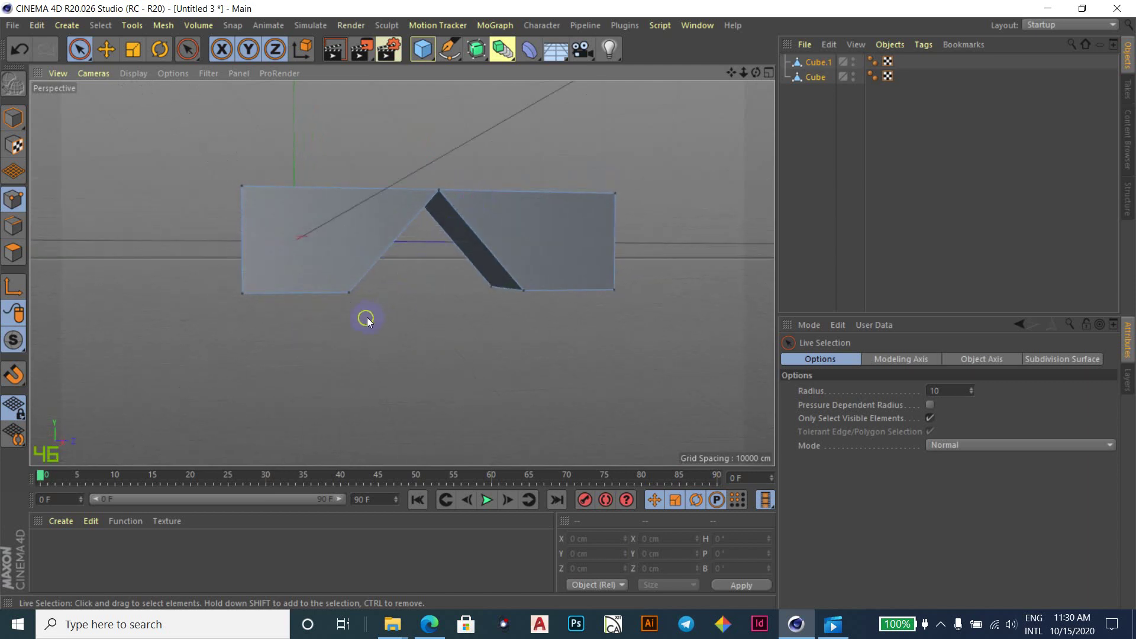
{"action": "left_click_drag", "start_coordinate": [381, 319], "coordinate": [361, 320], "text": "alt"}
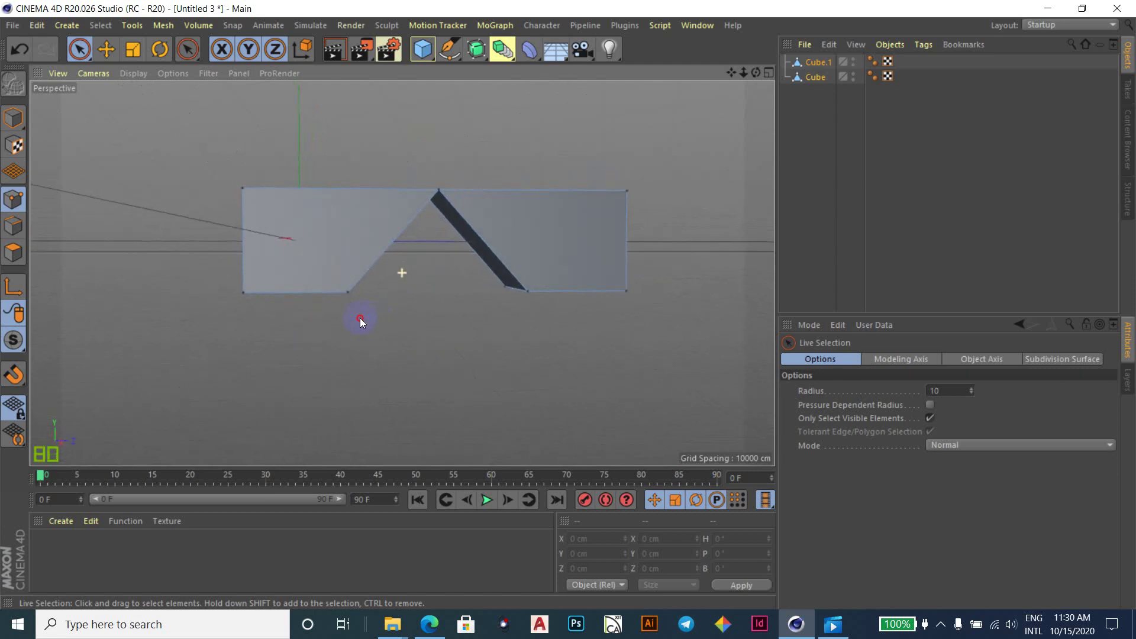
{"action": "left_click", "coordinate": [348, 290]}
{"action": "left_click", "coordinate": [521, 290], "text": "shift"}
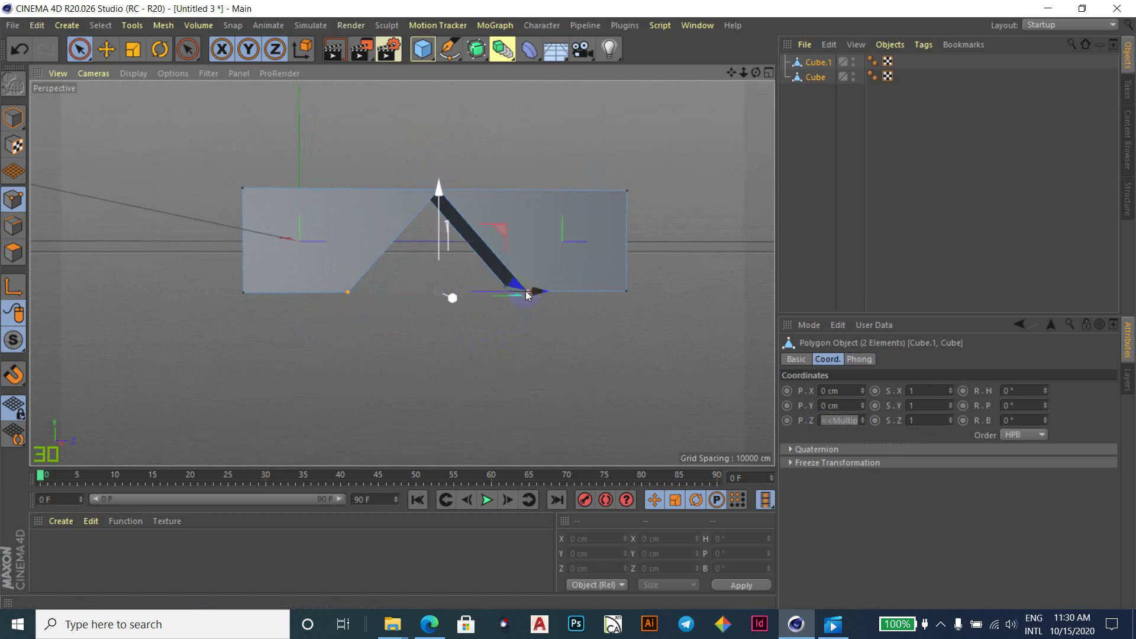
{"action": "right_click", "coordinate": [452, 296]}
{"action": "left_click", "coordinate": [486, 471]}
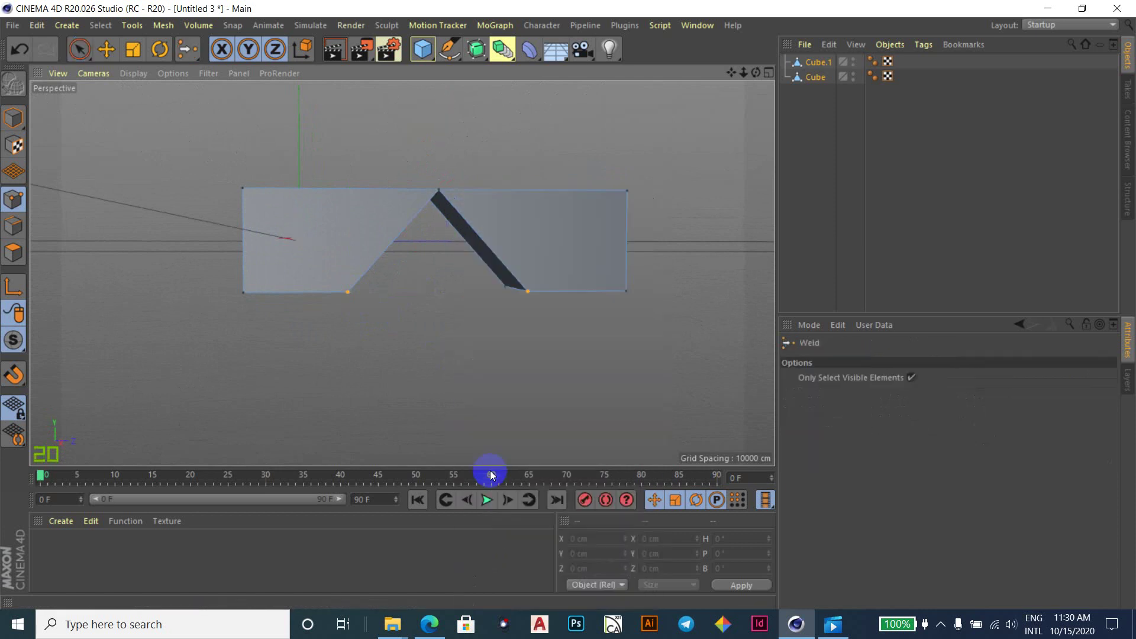
{"action": "left_click", "coordinate": [439, 292]}
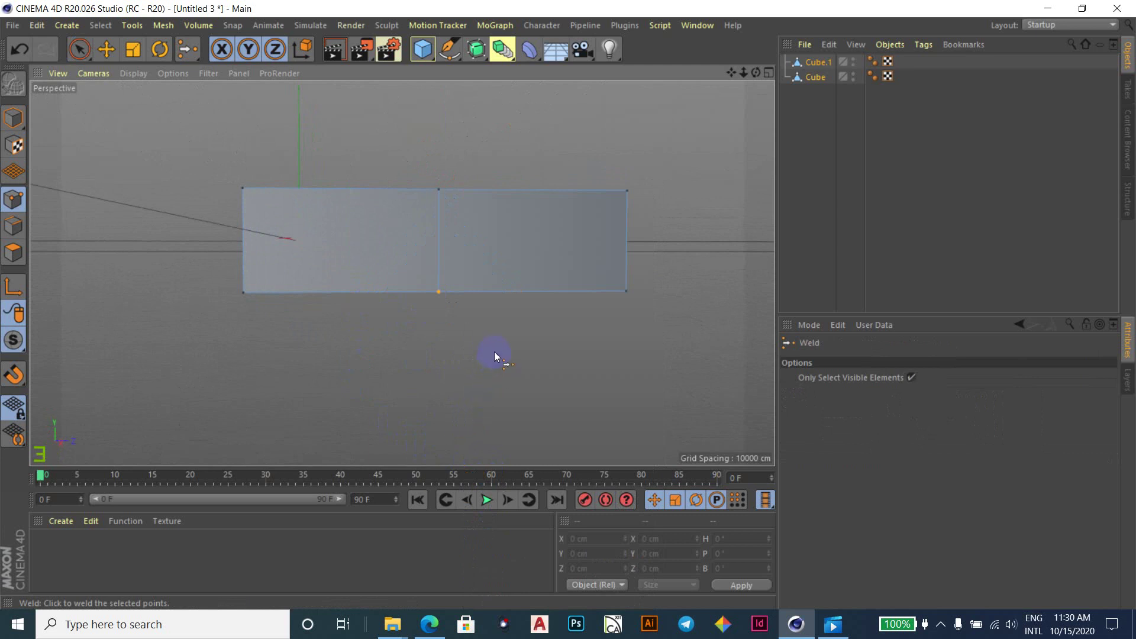
{"action": "mouse_move", "coordinate": [488, 350]}
{"action": "left_mouse_down", "text": "alt"}
{"action": "mouse_move", "coordinate": [450, 150]}
{"action": "mouse_move", "coordinate": [462, 158]}
{"action": "left_mouse_up", "text": "alt"}
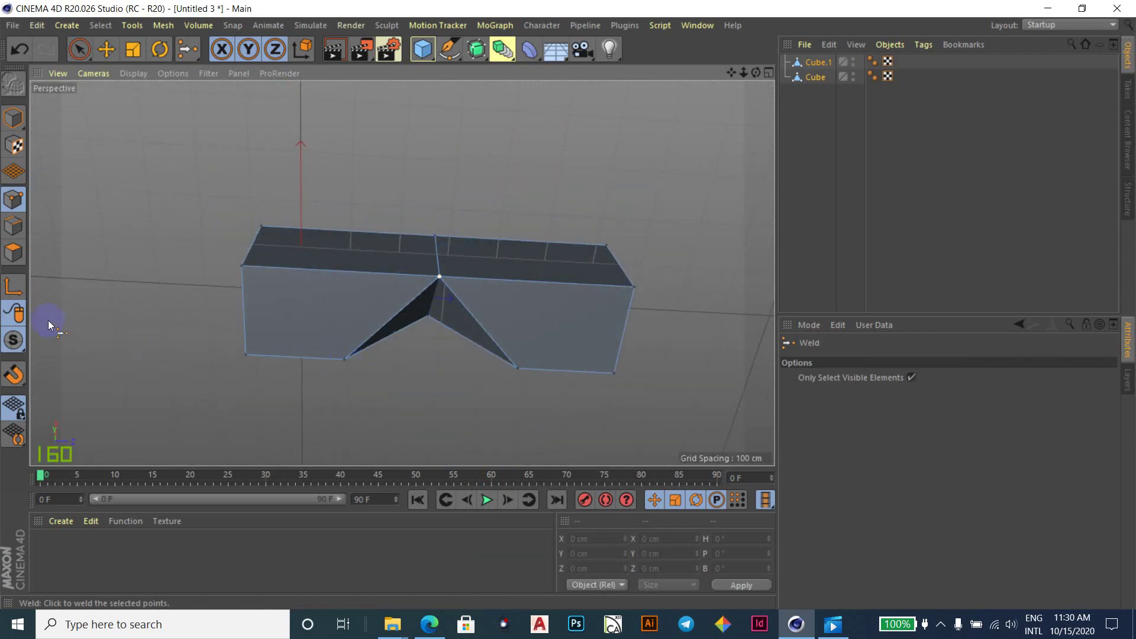
Weld the last bottom-left and bottom-right notch points together, then inspect the closed box.
{"action": "left_click", "coordinate": [80, 48]}
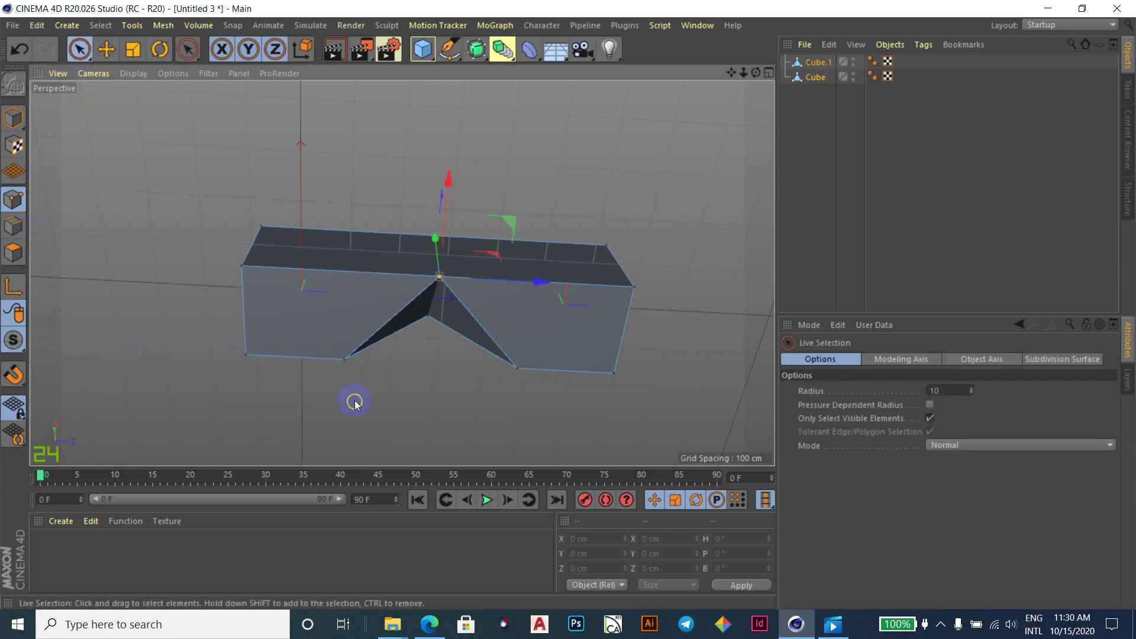
{"action": "left_click", "coordinate": [345, 360]}
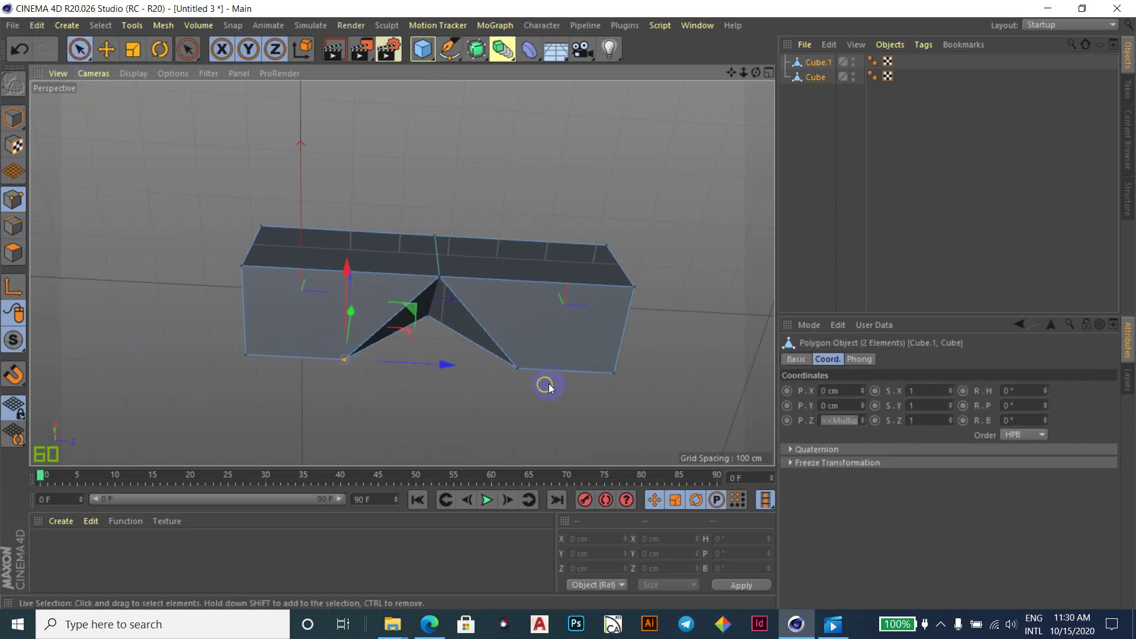
{"action": "left_click", "coordinate": [517, 368], "text": "shift"}
{"action": "right_click", "coordinate": [466, 395]}
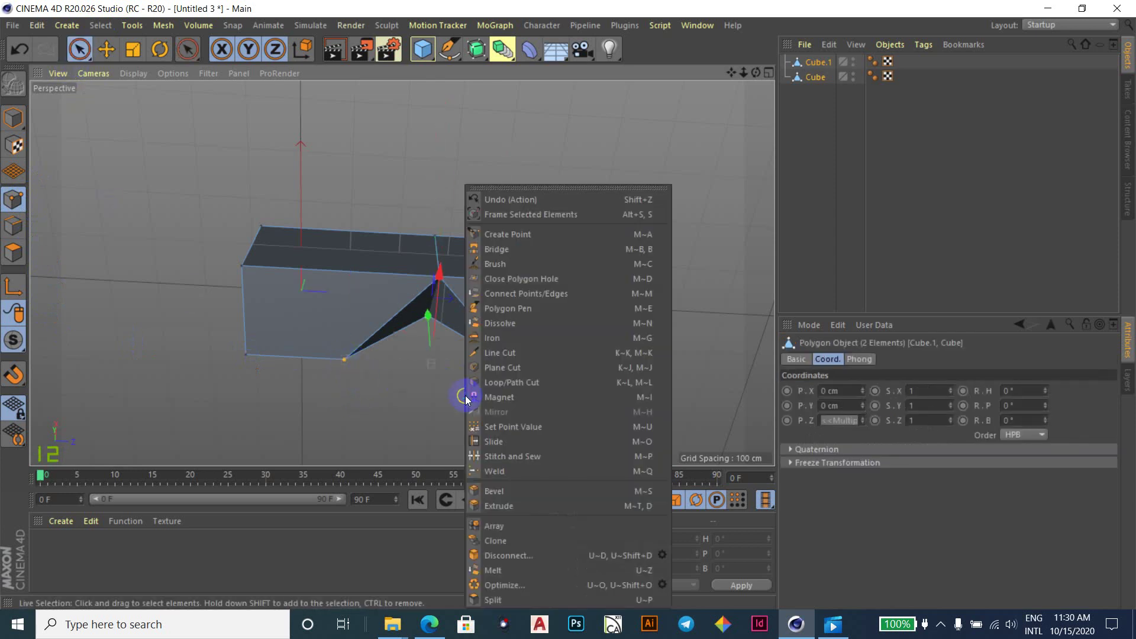
{"action": "left_click", "coordinate": [503, 472]}
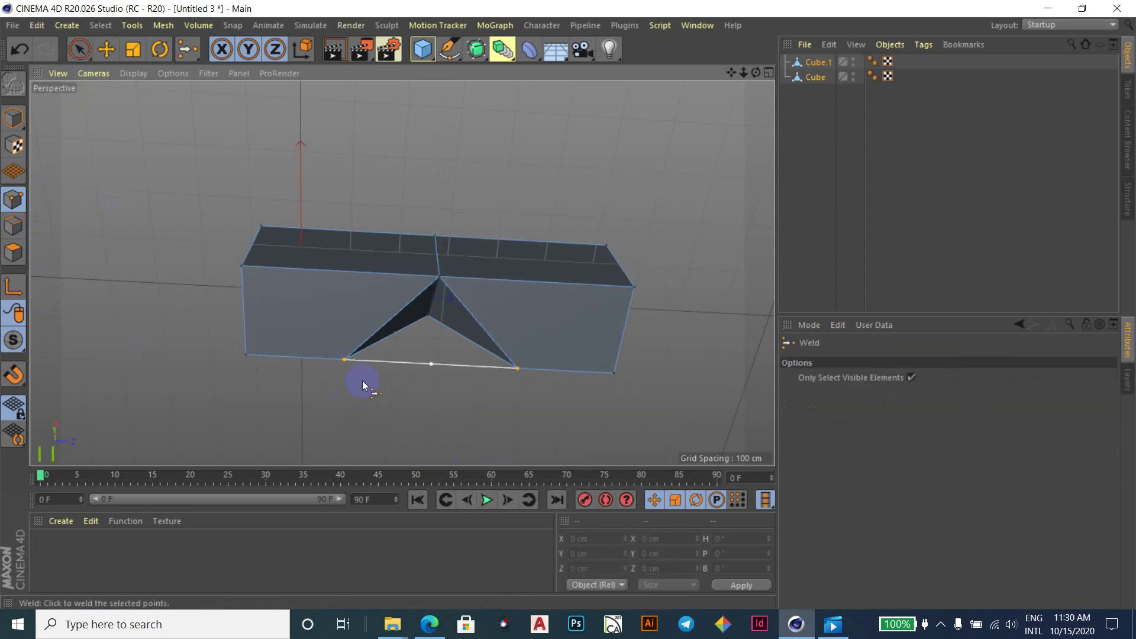
{"action": "left_click", "coordinate": [431, 365]}
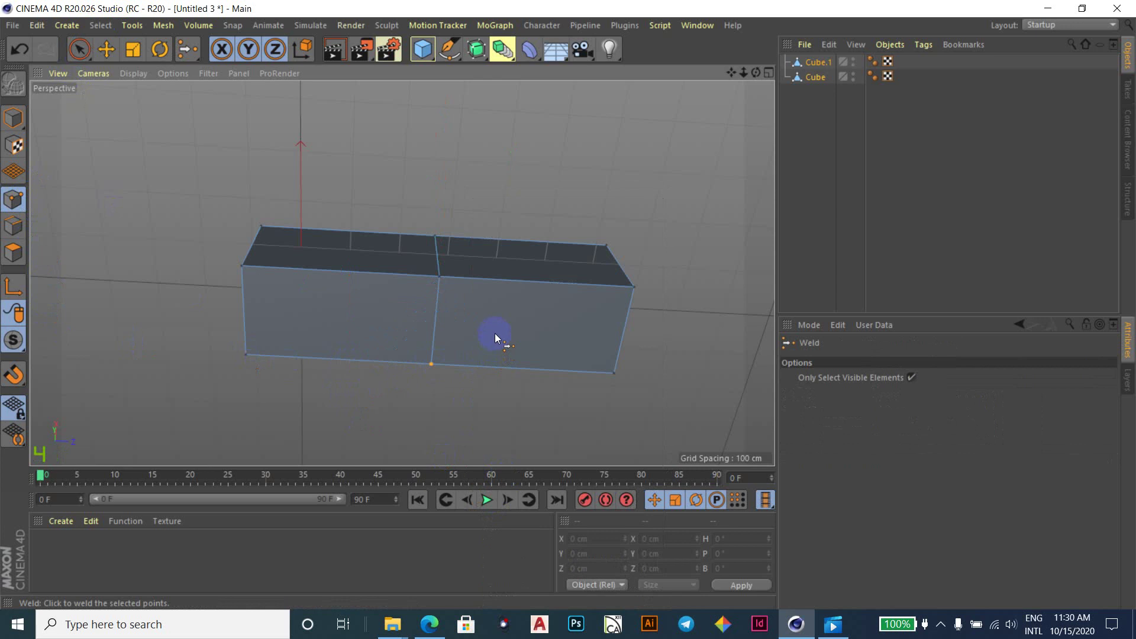
{"action": "mouse_move", "coordinate": [495, 334]}
{"action": "left_mouse_down", "text": "alt"}
{"action": "mouse_move", "coordinate": [381, 223]}
{"action": "mouse_move", "coordinate": [513, 293]}
{"action": "left_mouse_up", "text": "alt"}
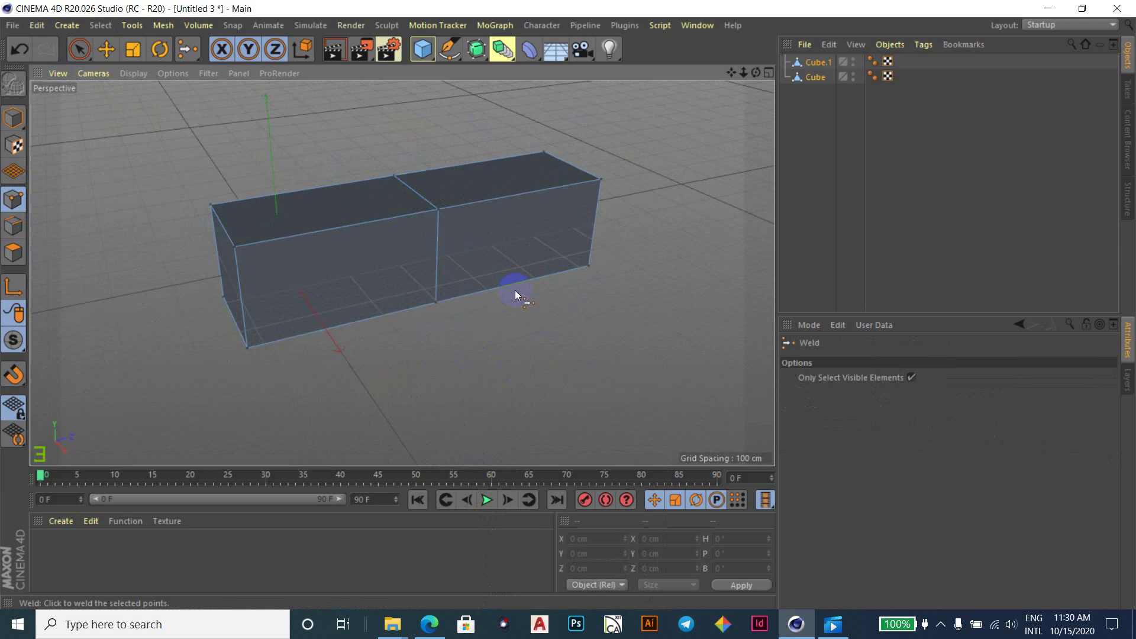
{"action": "mouse_move", "coordinate": [514, 297]}
{"action": "left_mouse_down", "text": "alt"}
{"action": "mouse_move", "coordinate": [467, 376]}
{"action": "mouse_move", "coordinate": [473, 331]}
{"action": "left_mouse_up", "text": "alt"}
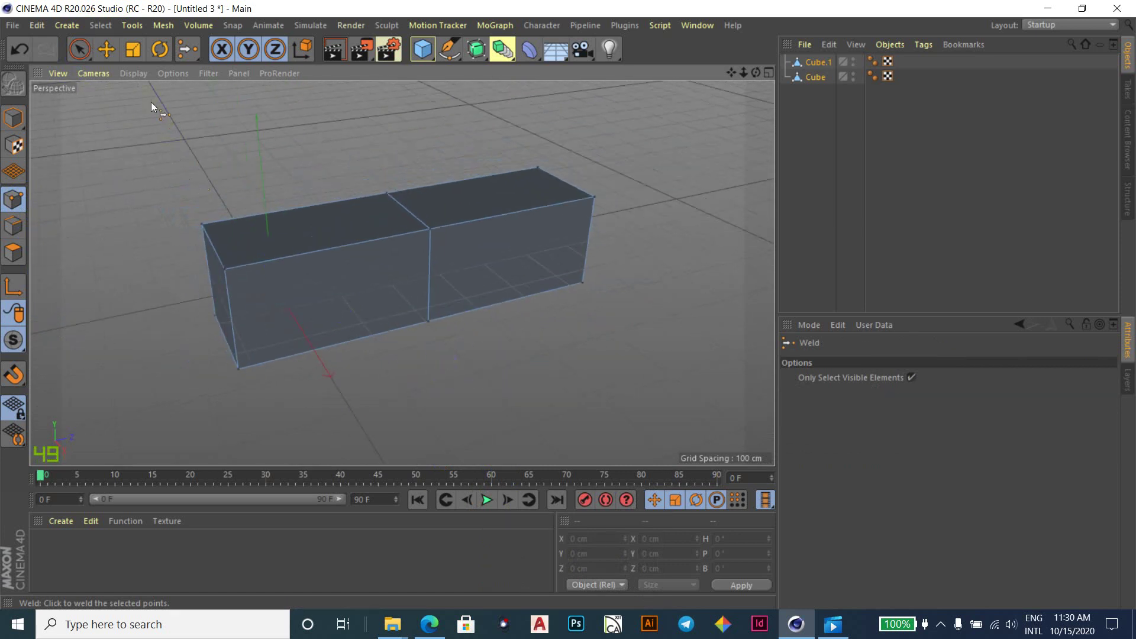
Zoom in on the joined box and switch to Live Selection for picking points.
{"action": "left_click", "coordinate": [106, 49]}
{"action": "scroll", "coordinate": [395, 272], "scroll_direction": "up", "scroll_amount": 2}
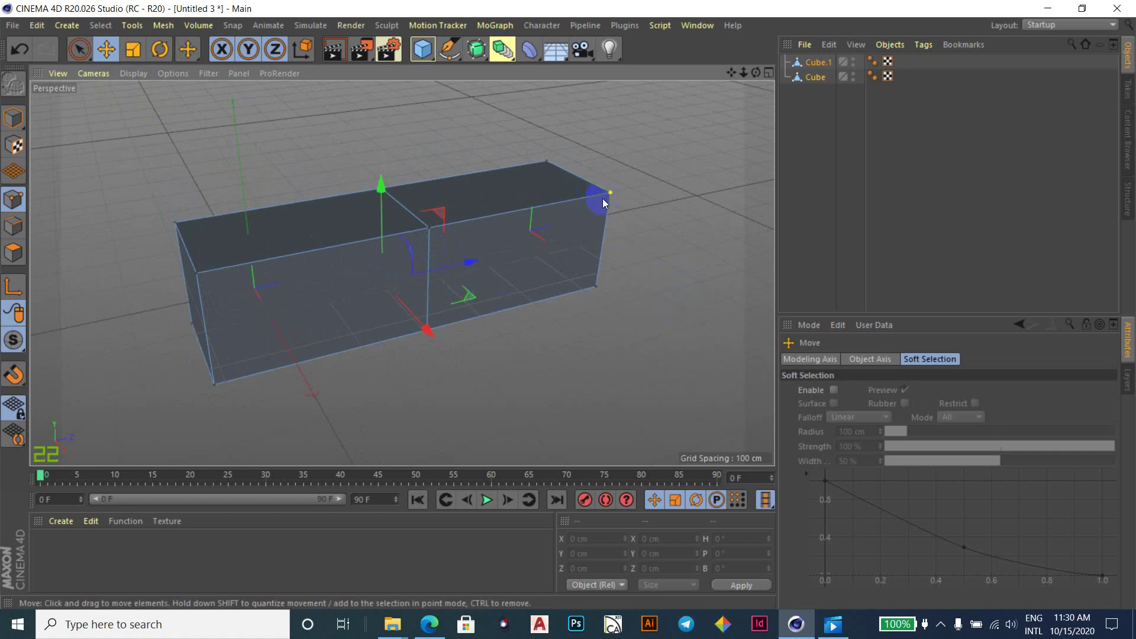
{"action": "scroll", "coordinate": [603, 203], "scroll_direction": "up", "scroll_amount": 2}
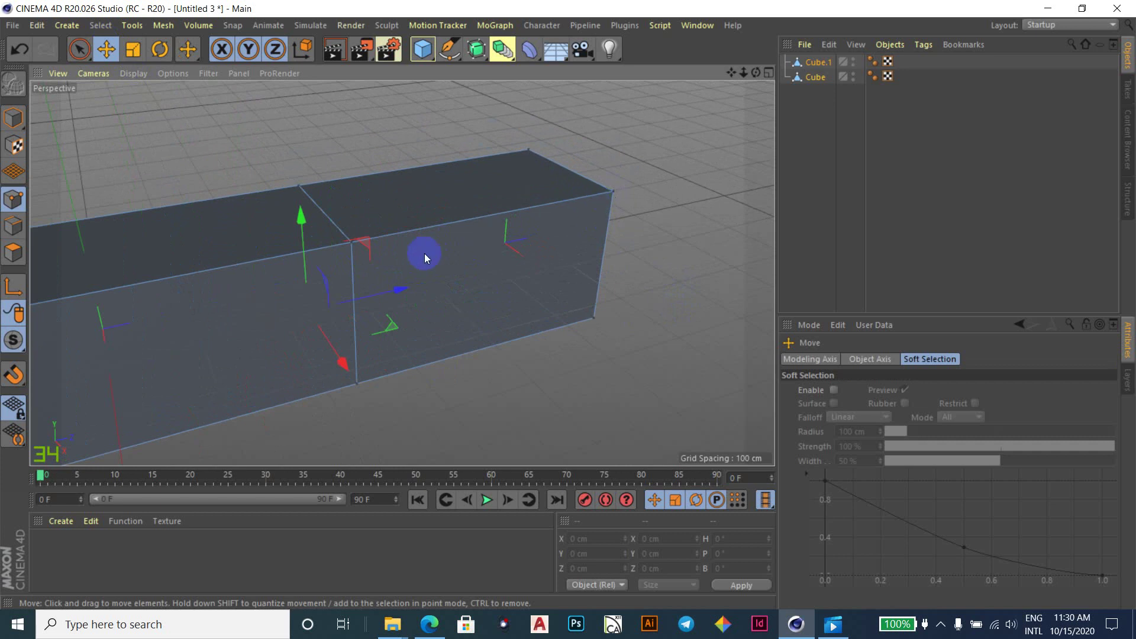
{"action": "left_click", "coordinate": [200, 229]}
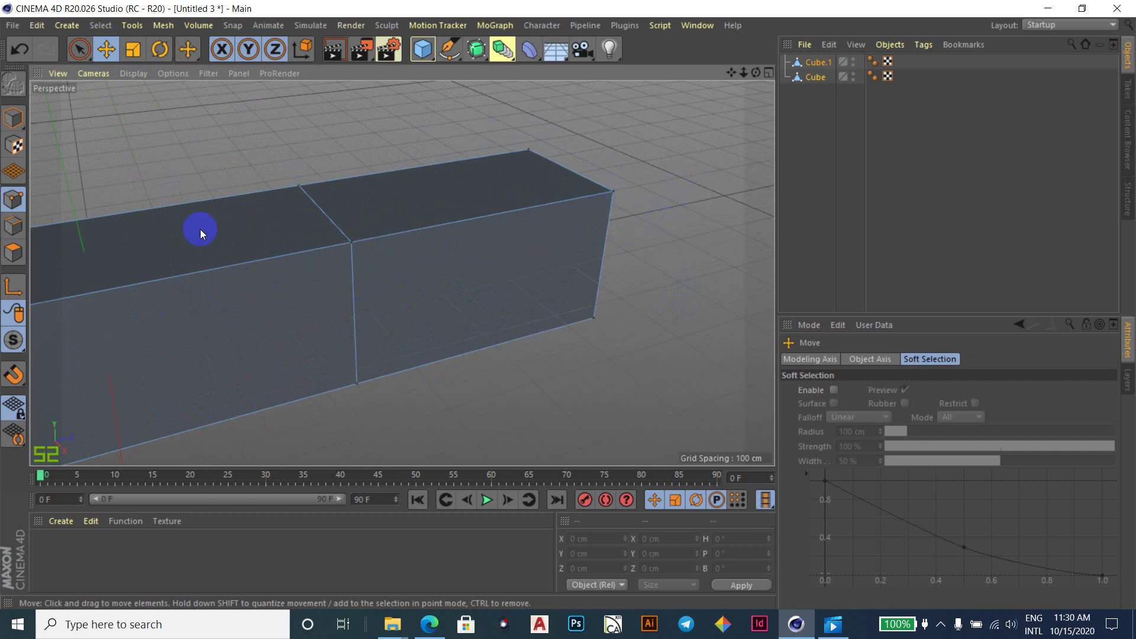
{"action": "left_click", "coordinate": [79, 49]}
{"action": "left_click", "coordinate": [445, 308]}
Weld the box's top right corner onto the top middle seam point, tapering the end.
{"action": "left_click", "coordinate": [351, 242]}
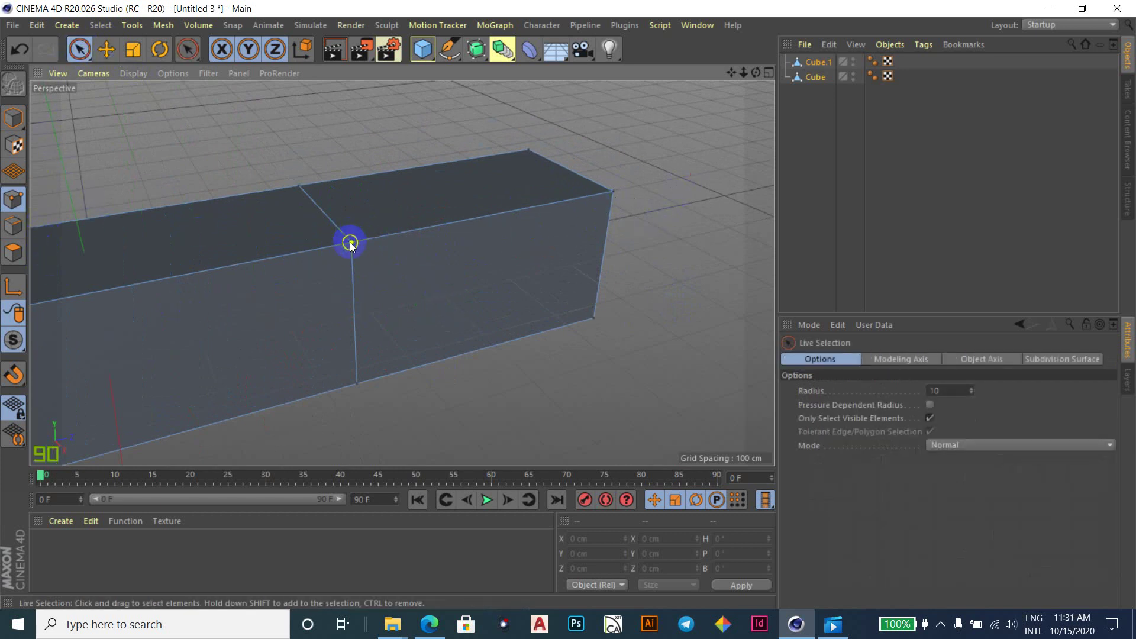
{"action": "left_click", "coordinate": [613, 193], "text": "shift"}
{"action": "right_click", "coordinate": [664, 201]}
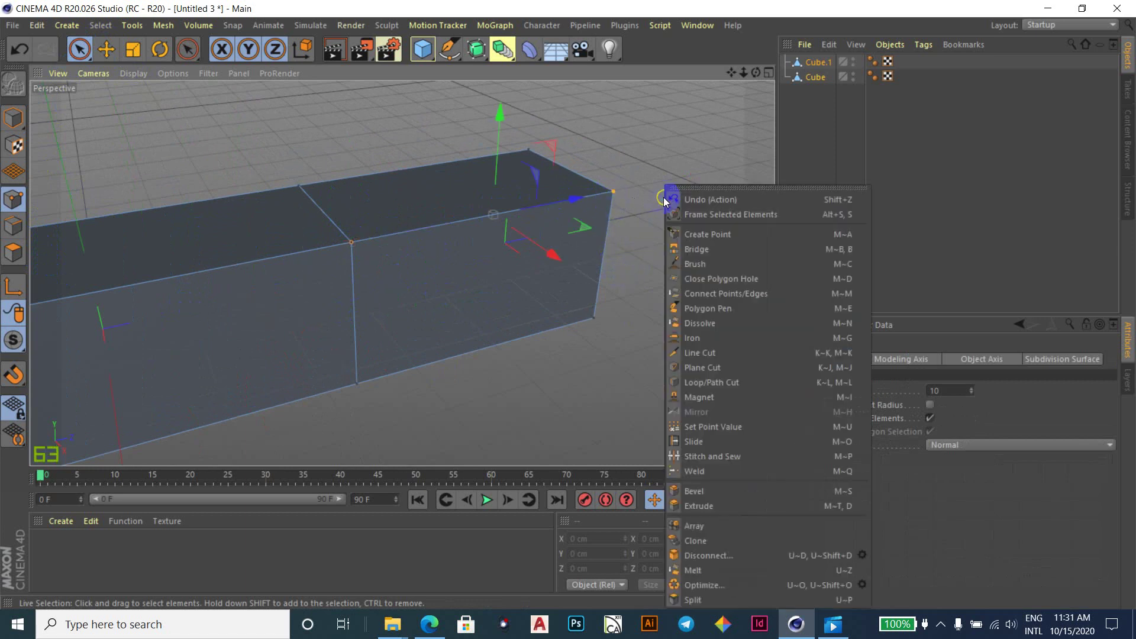
{"action": "left_click", "coordinate": [694, 471]}
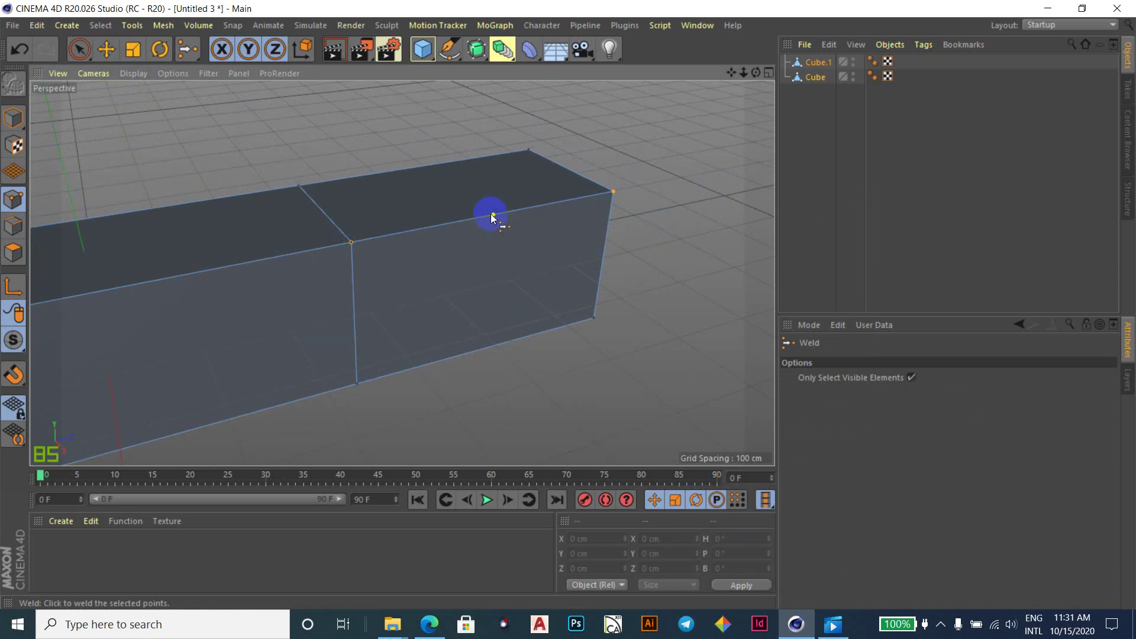
{"action": "left_click", "coordinate": [352, 240]}
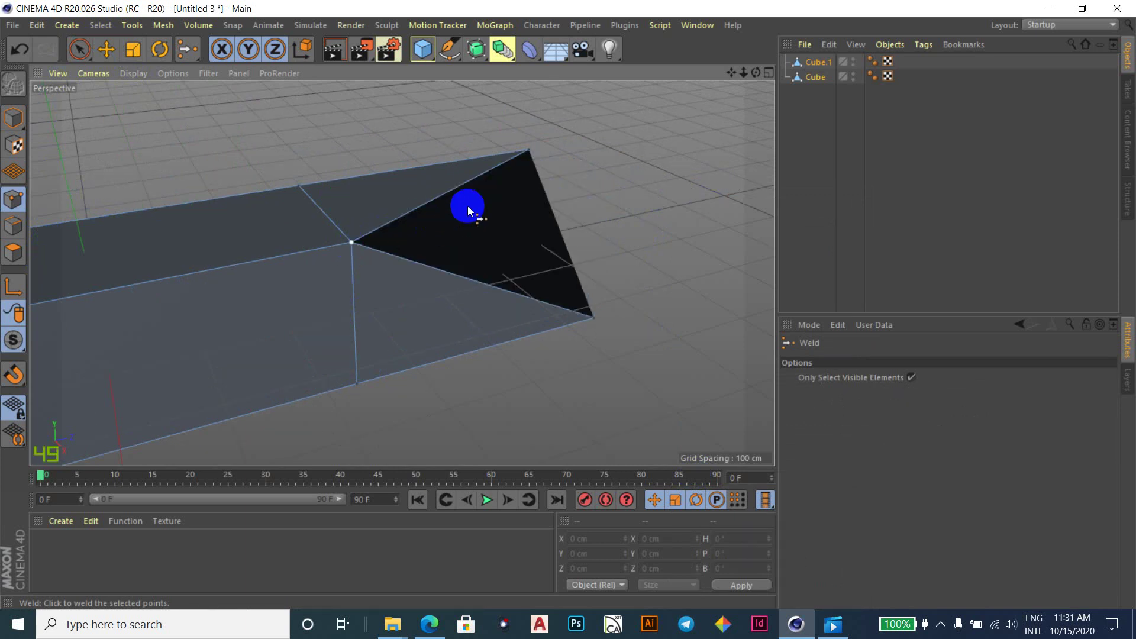
{"action": "left_click", "coordinate": [107, 49]}
{"action": "mouse_move", "coordinate": [590, 231]}
{"action": "left_mouse_down", "text": "alt"}
{"action": "mouse_move", "coordinate": [336, 151]}
{"action": "mouse_move", "coordinate": [640, 175]}
{"action": "left_mouse_up", "text": "alt"}
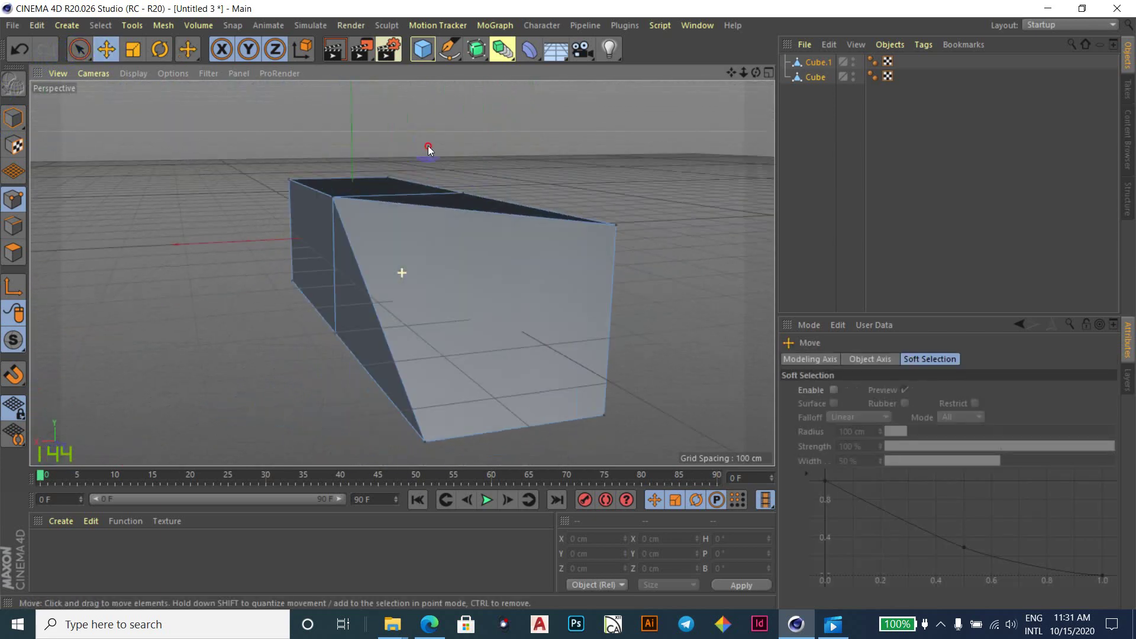